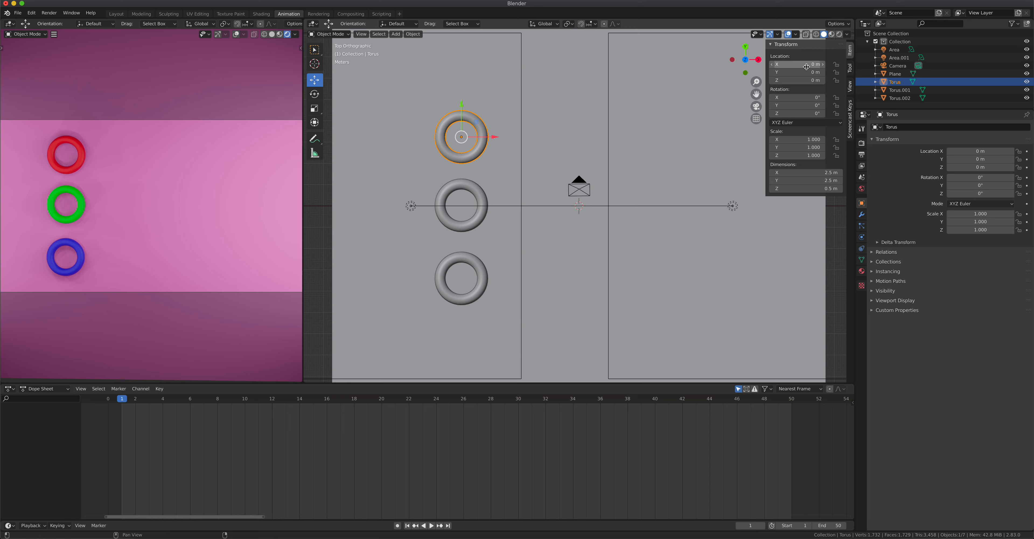
Step: Try moving the top torus along the X axis, and undo the move
{"action": "left_click_drag", "start_coordinate": [494, 137], "coordinate": [572, 138]}
{"action": "key", "text": "ctrl+z"}
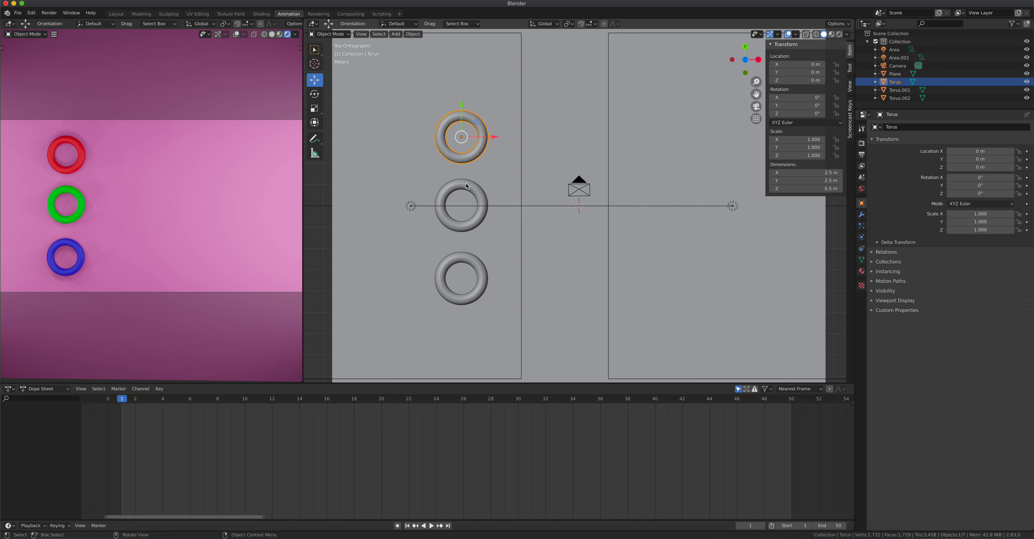
Step: Apply all transforms to deltas for the three toruses together
{"action": "left_click", "coordinate": [465, 208], "text": "shift"}
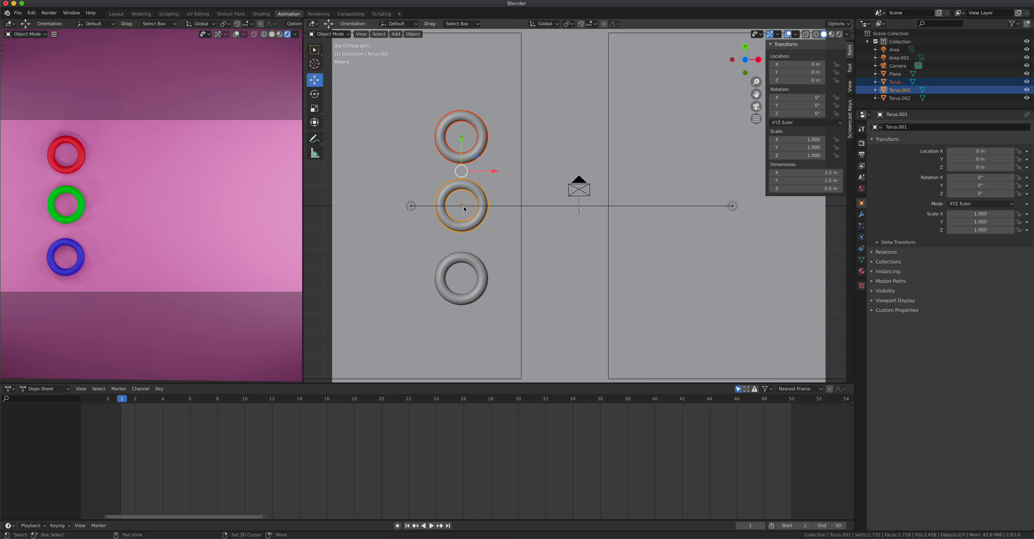
{"action": "left_click", "coordinate": [462, 259], "text": "shift"}
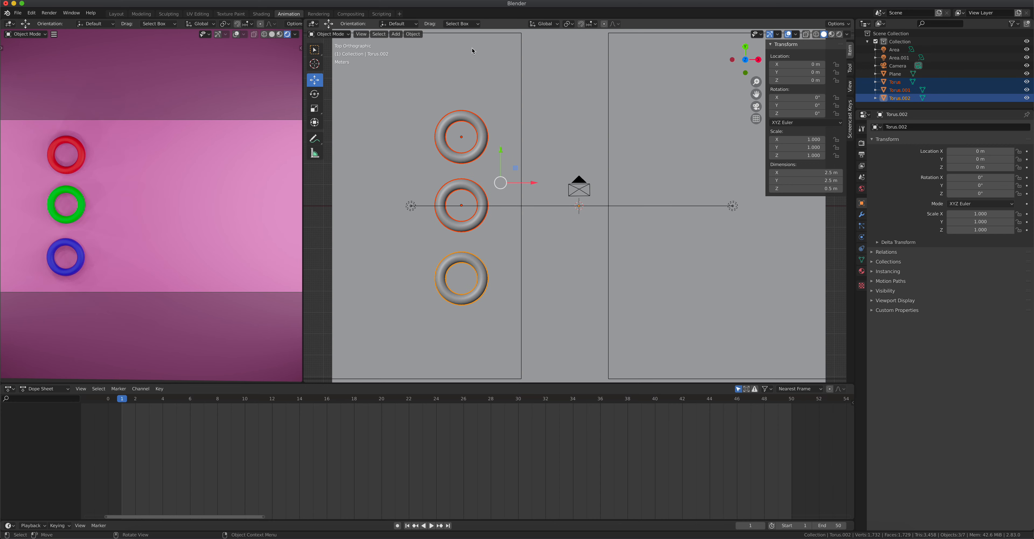
{"action": "left_click", "coordinate": [413, 34]}
{"action": "mouse_move", "coordinate": [420, 78]}
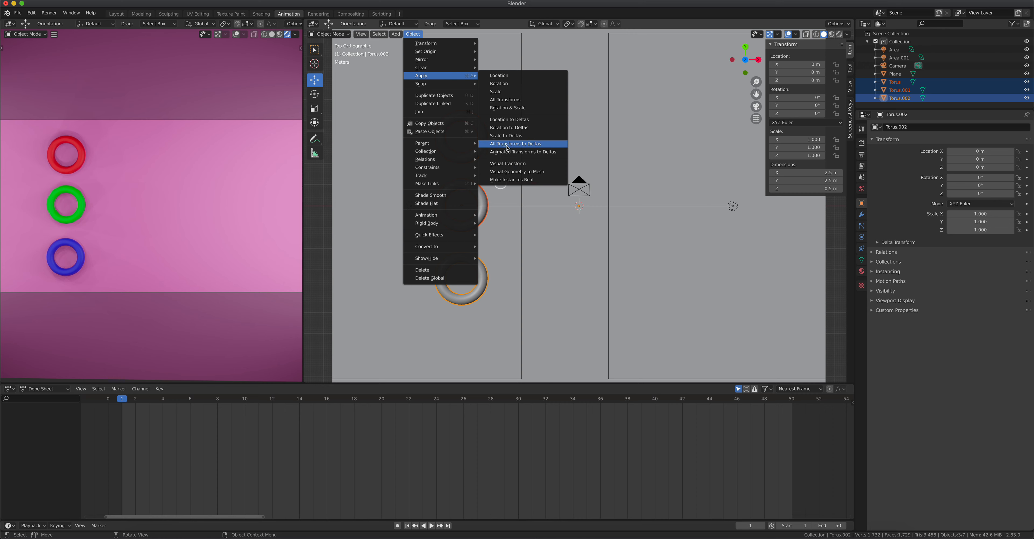
{"action": "left_click", "coordinate": [556, 147]}
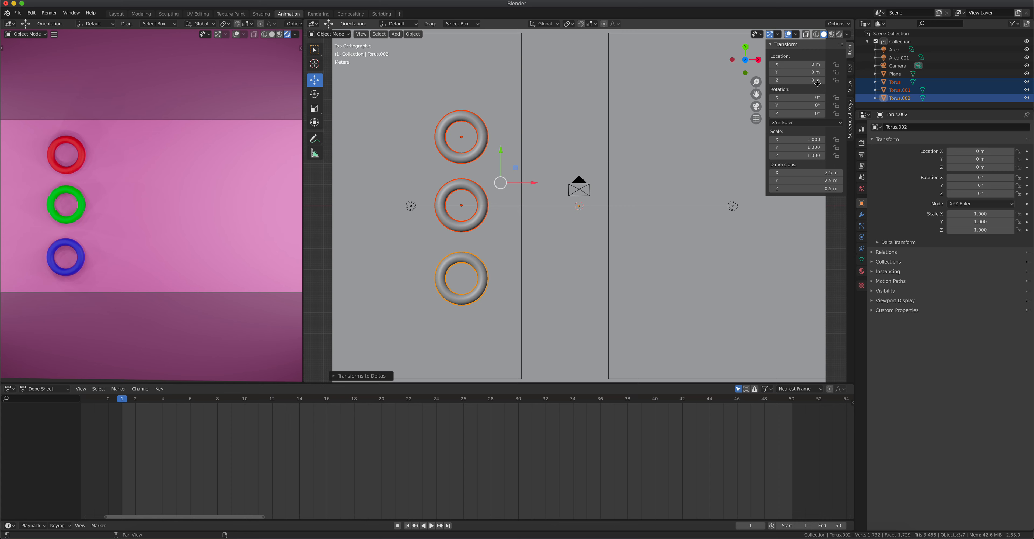
Step: Try moving the top torus about 13.13 m along X, and undo the move
{"action": "left_click", "coordinate": [481, 133]}
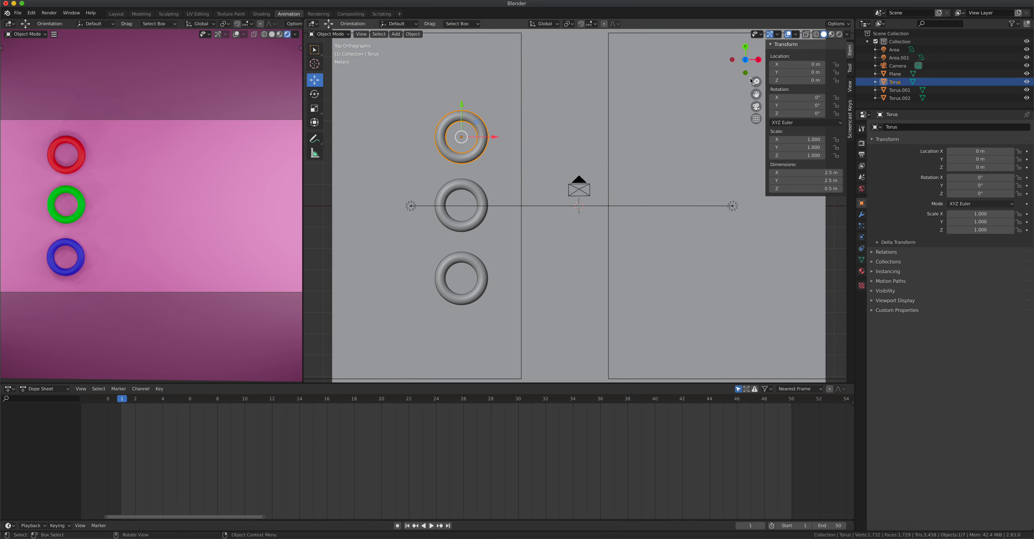
{"action": "left_click_drag", "start_coordinate": [495, 140], "coordinate": [774, 140]}
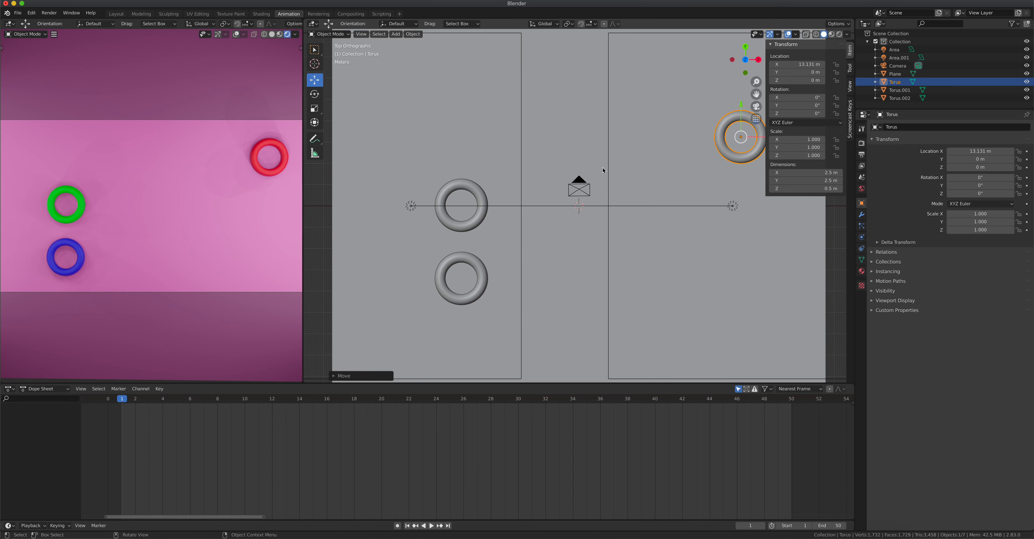
{"action": "key", "text": "ctrl+z"}
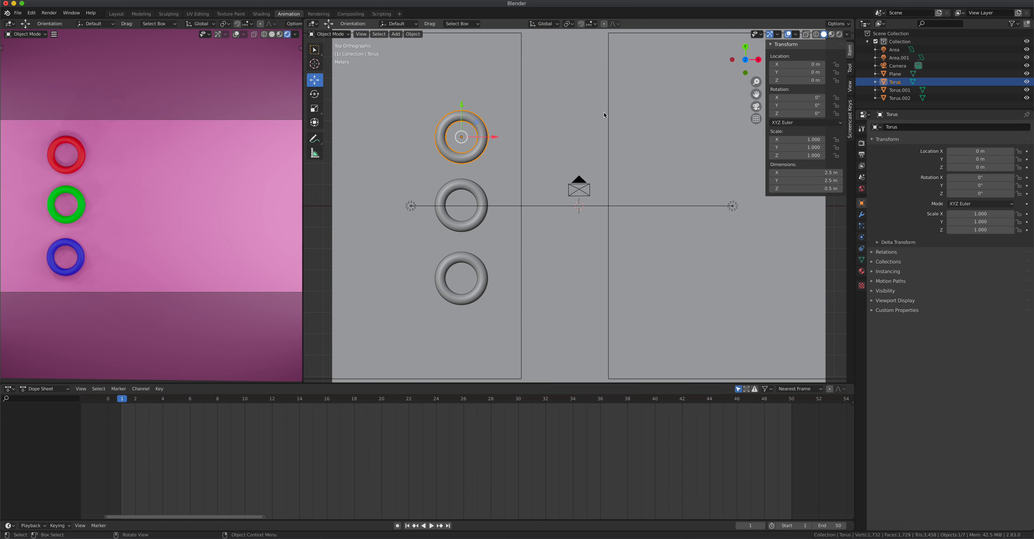
Step: Look over the options for applying the top torus's transforms to deltas
{"action": "left_click", "coordinate": [413, 34]}
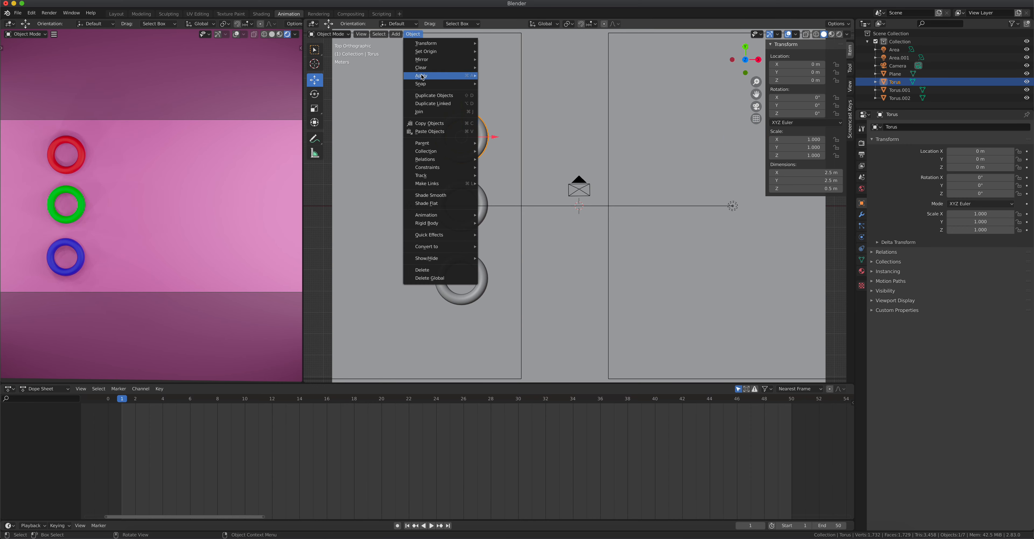
{"action": "mouse_move", "coordinate": [423, 77]}
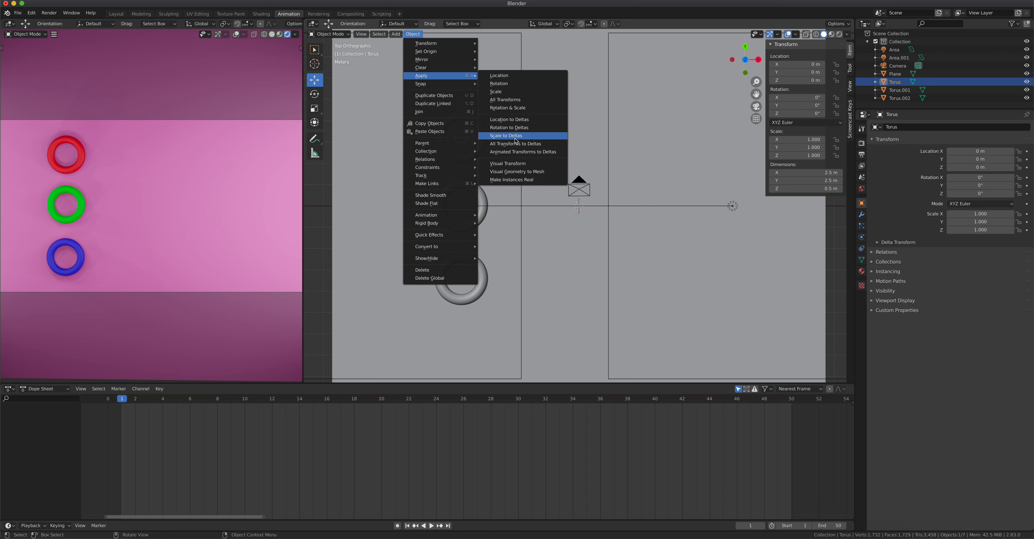
{"action": "left_click", "coordinate": [552, 145]}
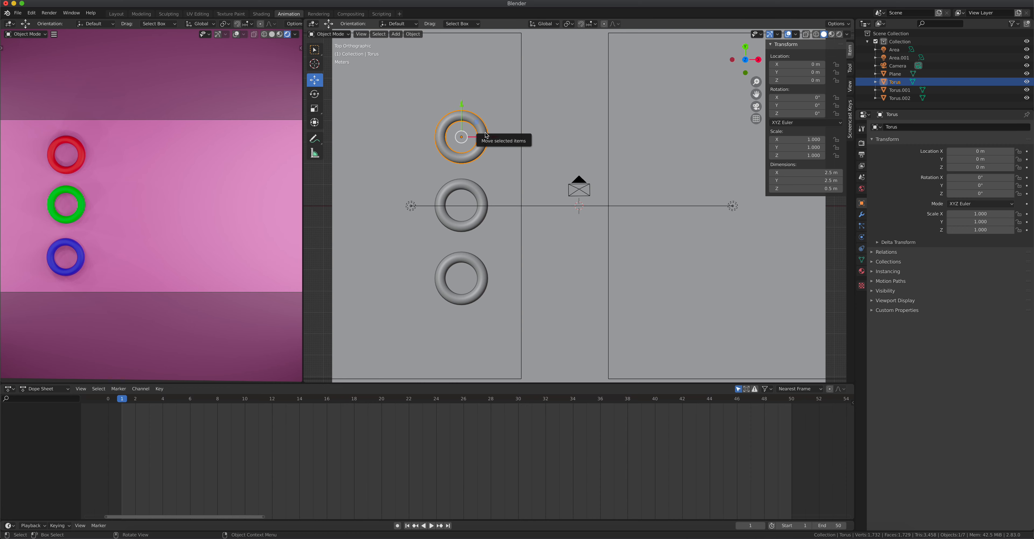
Step: Insert keyframes on all three location channels of the top torus at frame 1
{"action": "right_click", "coordinate": [799, 65]}
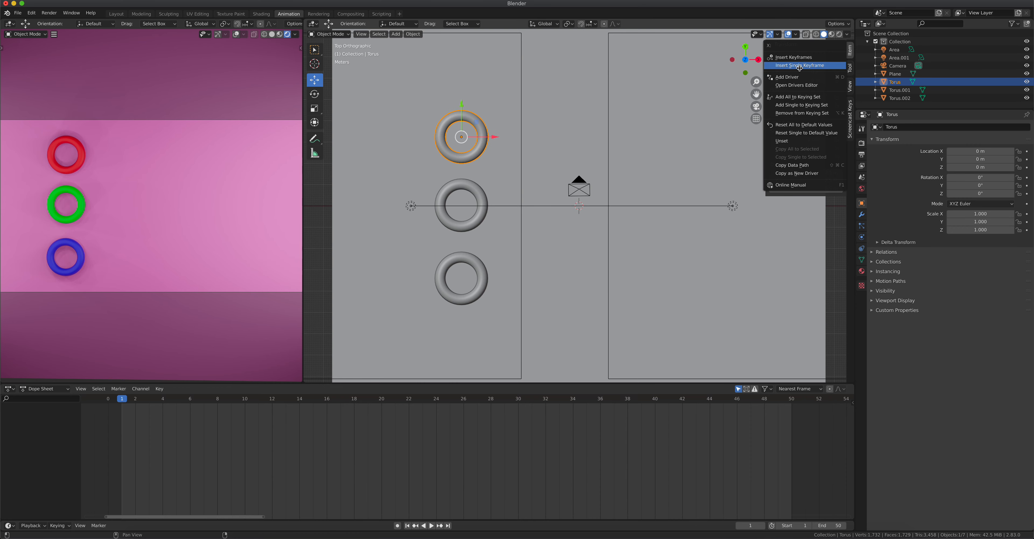
{"action": "left_click", "coordinate": [823, 58]}
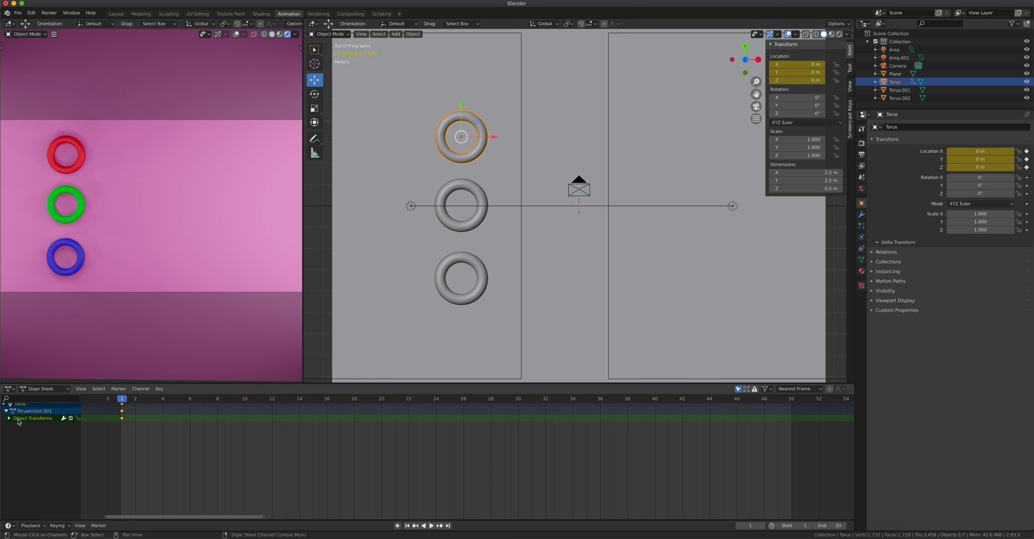
{"action": "left_click", "coordinate": [9, 418]}
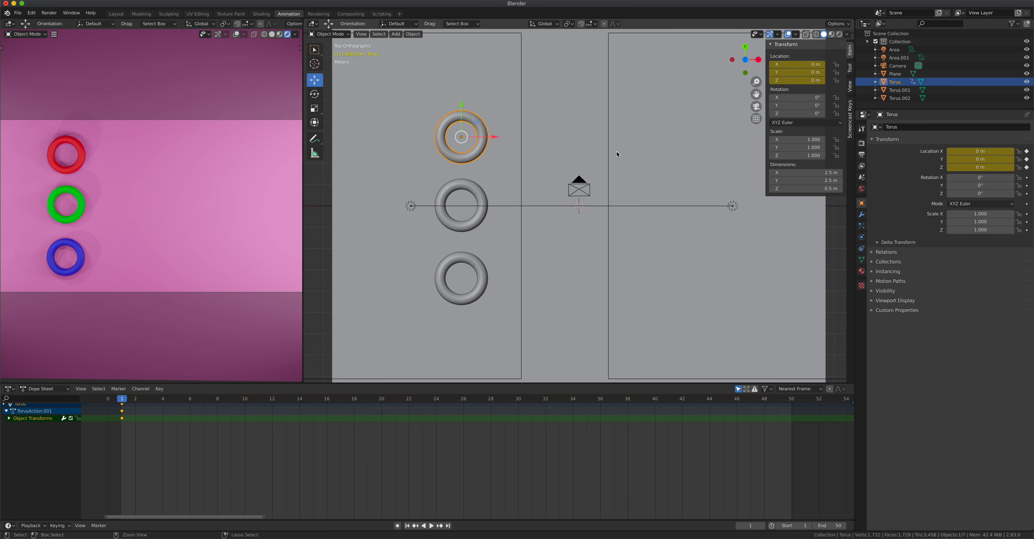
Step: Enable the Screencast Keys display and return to the torus's transform values
{"action": "left_click", "coordinate": [850, 119]}
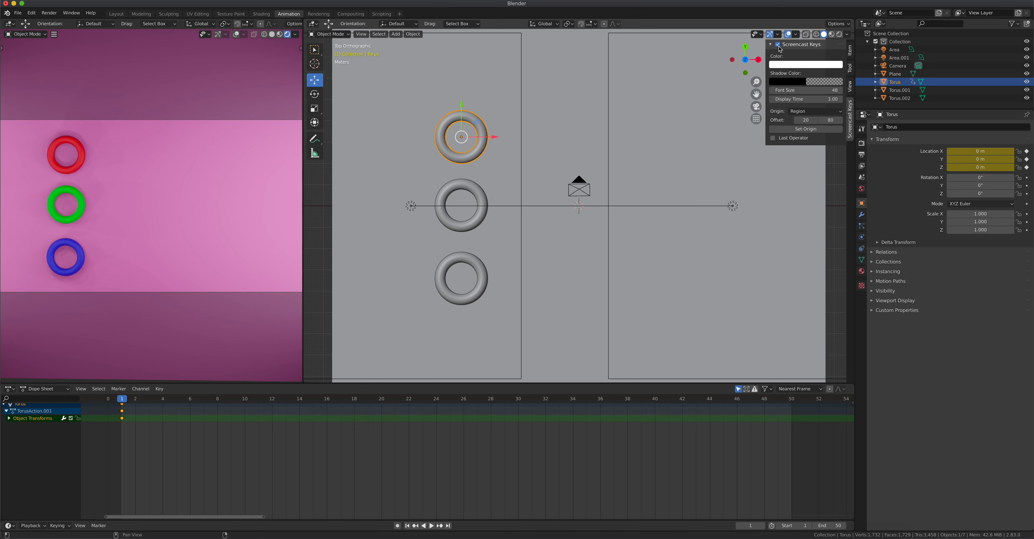
{"action": "left_click", "coordinate": [779, 45]}
{"action": "left_click", "coordinate": [850, 51]}
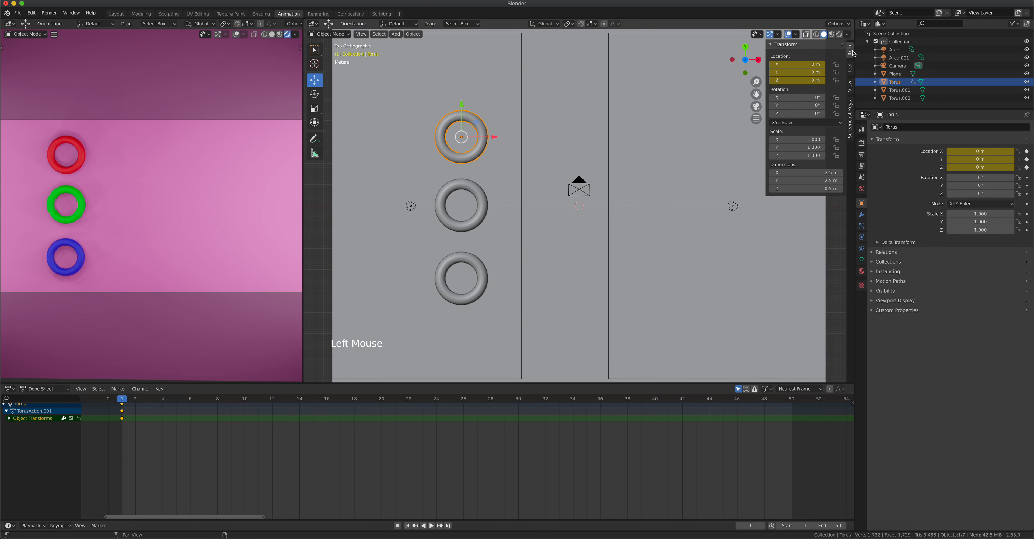
Step: Undo the location keyframes, try a single keyframe on only the top torus's X location at frame 1, and undo it
{"action": "key", "text": "super+z"}
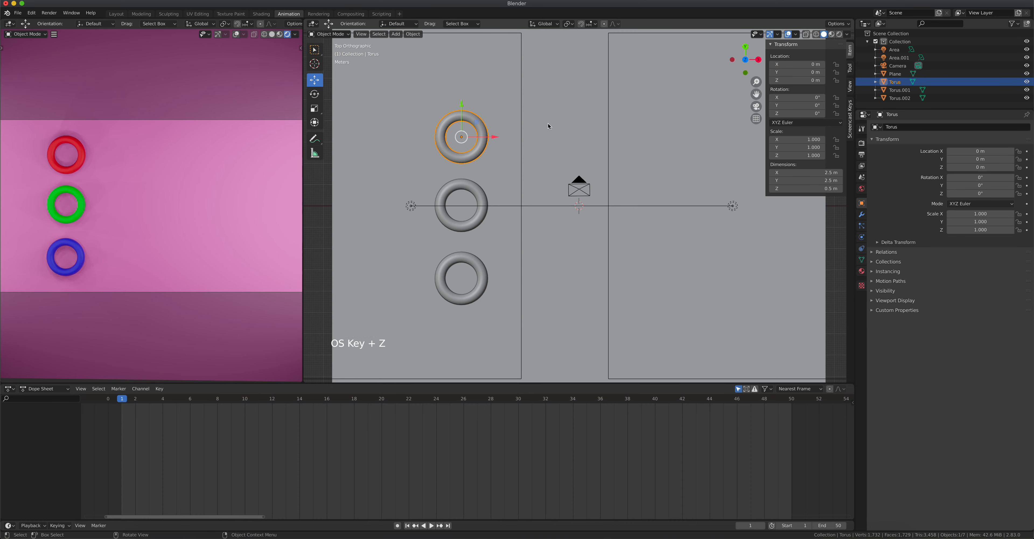
{"action": "right_click", "coordinate": [791, 65]}
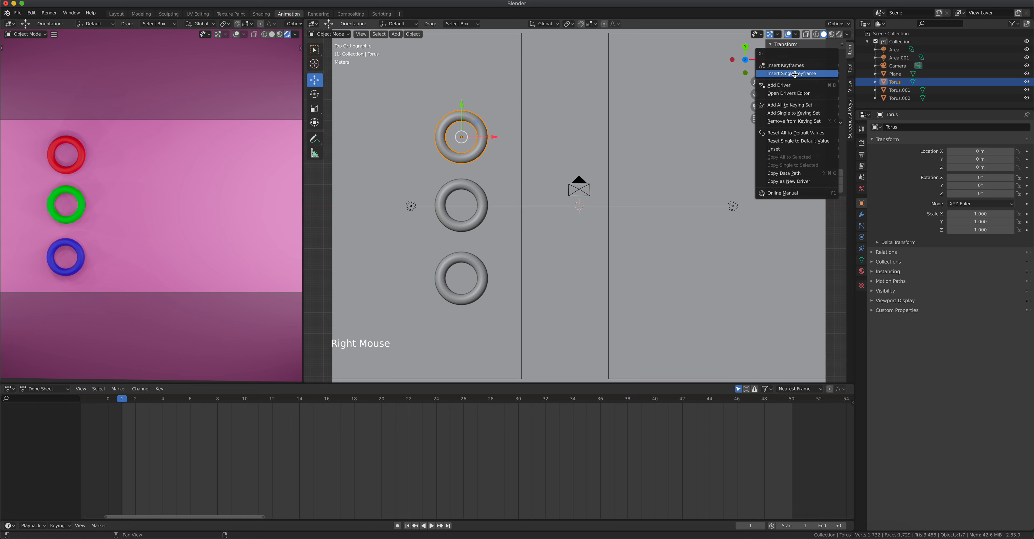
{"action": "left_click", "coordinate": [795, 74]}
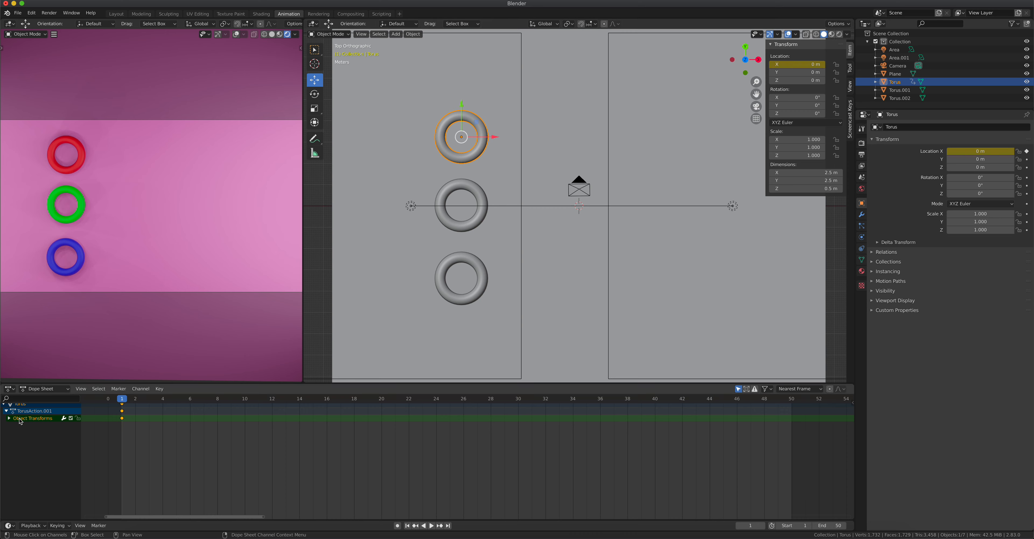
{"action": "left_click", "coordinate": [9, 418]}
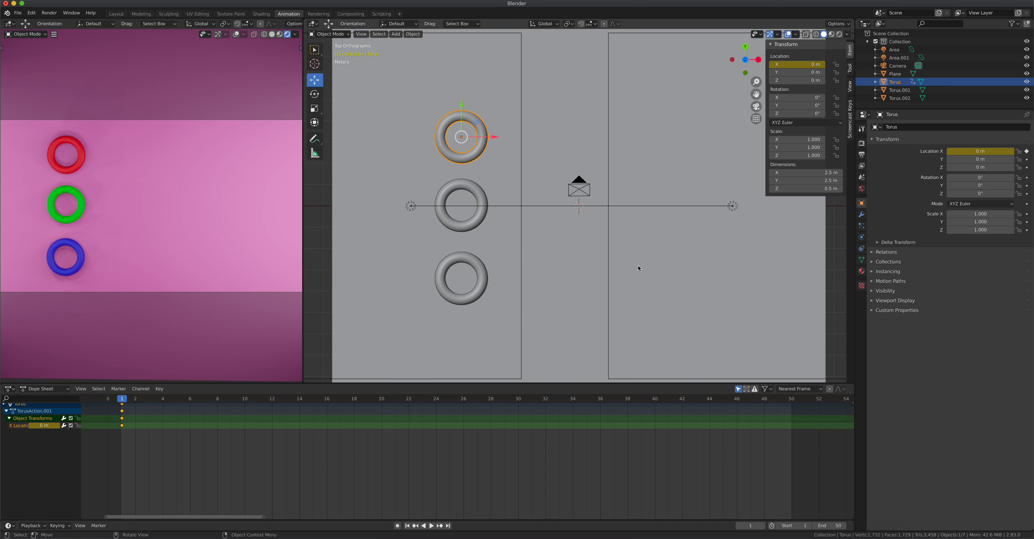
{"action": "key", "text": "super+z"}
{"action": "key", "text": "super+z"}
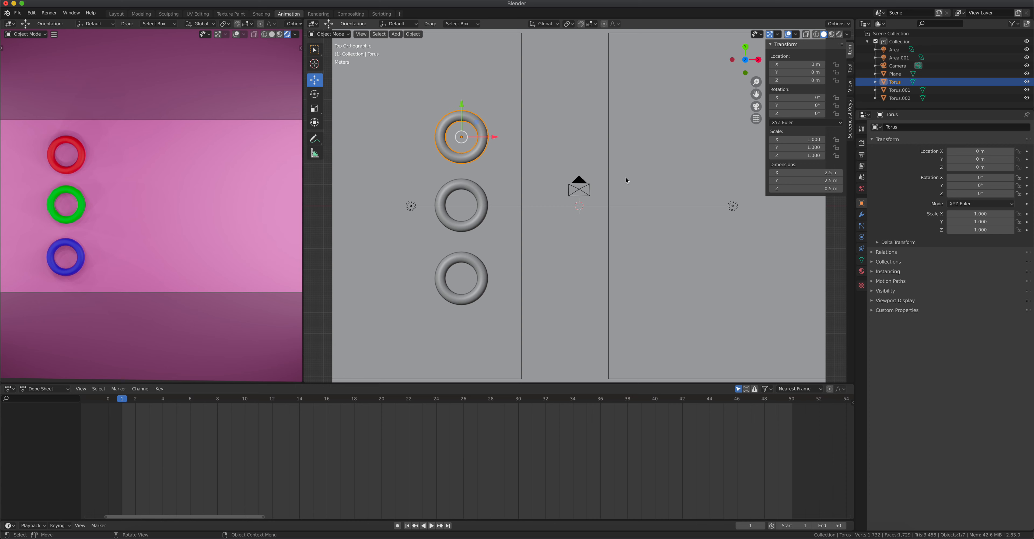
Step: Try a Location keyframe from the Insert Keyframe Menu on the top torus at frame 1, and undo it
{"action": "key", "text": "i"}
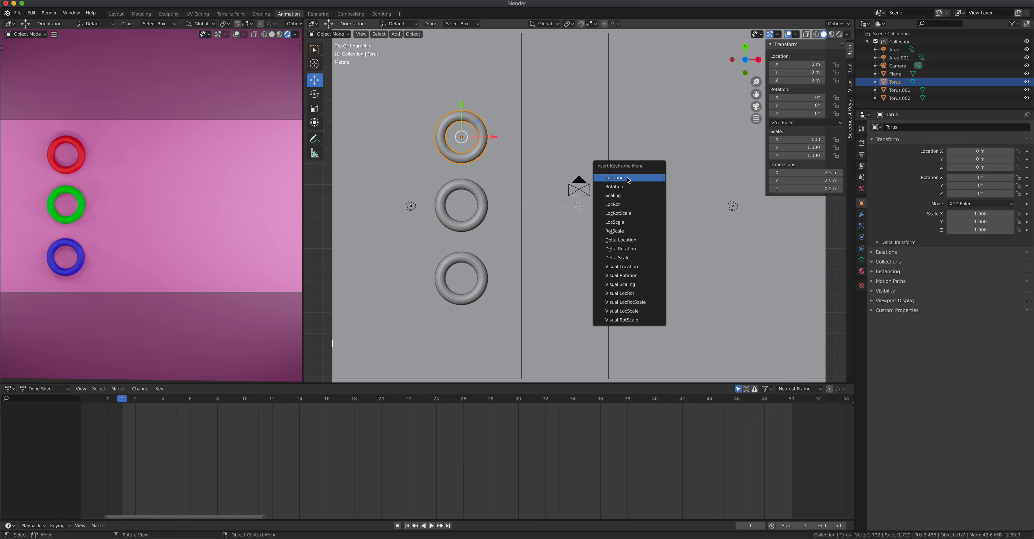
{"action": "left_click", "coordinate": [629, 178]}
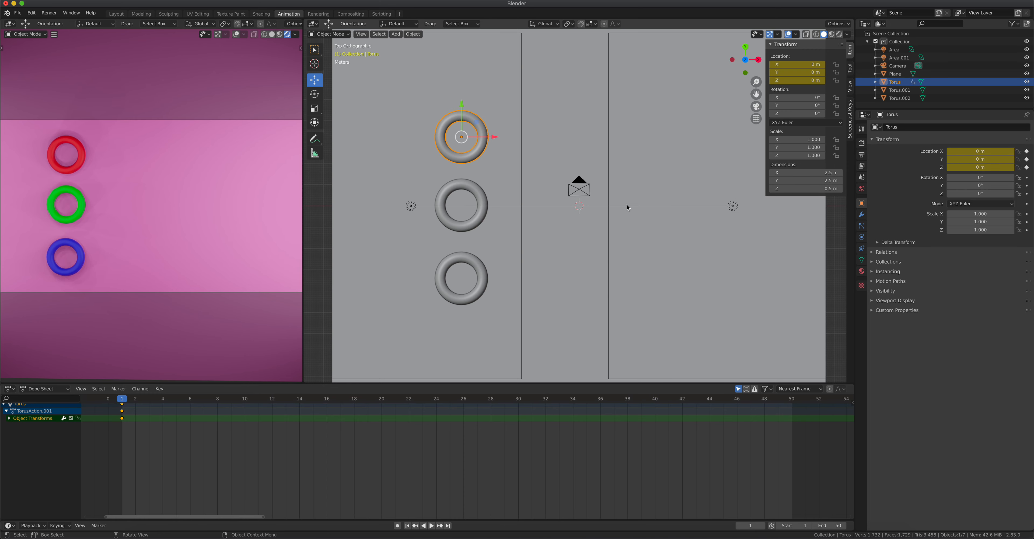
{"action": "key", "text": "super+z"}
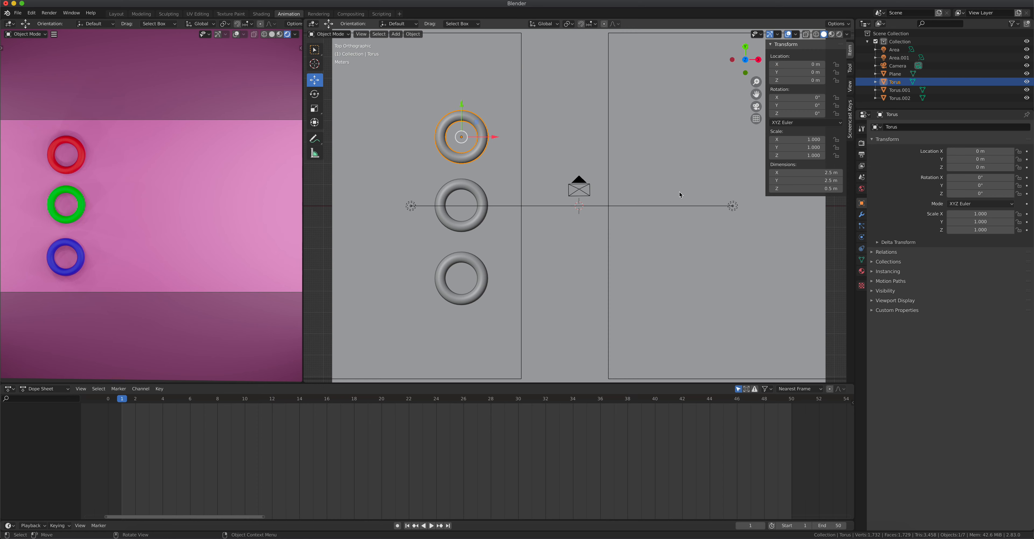
Step: Play the timeline with the top torus selected, and stop the playback
{"action": "left_click", "coordinate": [496, 155]}
{"action": "left_click", "coordinate": [479, 149]}
{"action": "mouse_move", "coordinate": [122, 401]}
{"action": "left_mouse_down"}
{"action": "mouse_move", "coordinate": [210, 402]}
{"action": "mouse_move", "coordinate": [124, 407]}
{"action": "left_mouse_up"}
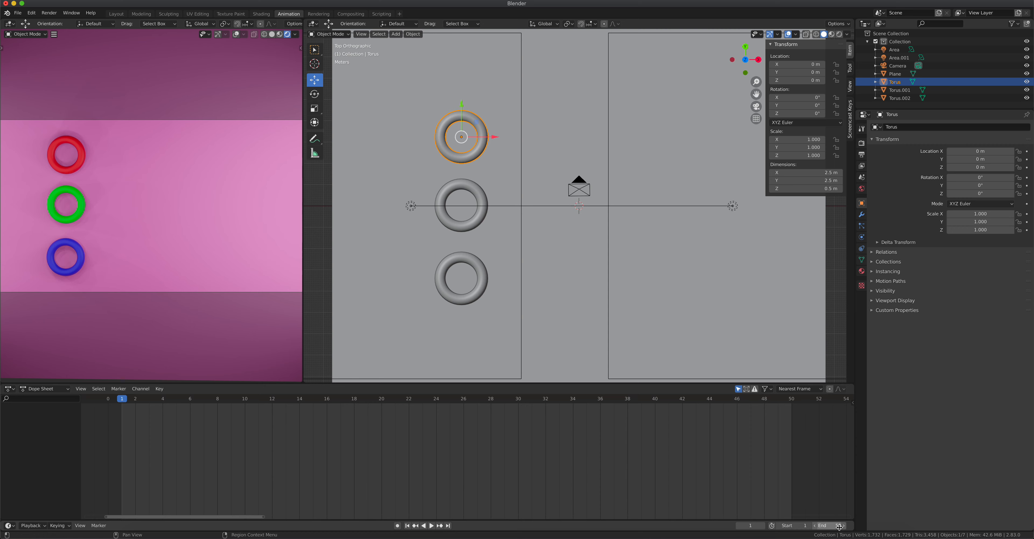
{"action": "left_click", "coordinate": [433, 525]}
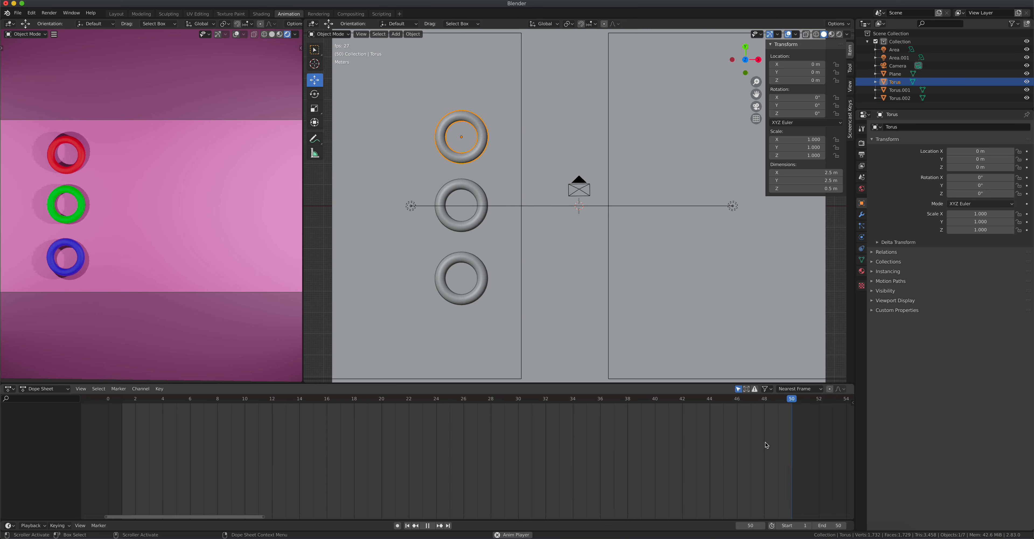
{"action": "double_click", "coordinate": [432, 527]}
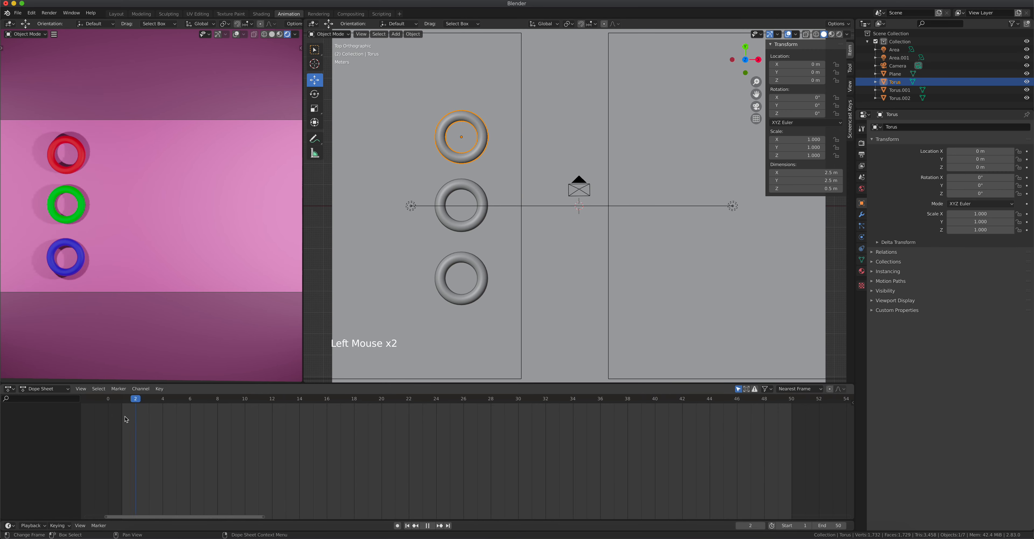
Step: Switch the top view to Material Preview shading and rename the red torus as Red
{"action": "left_click", "coordinate": [832, 34]}
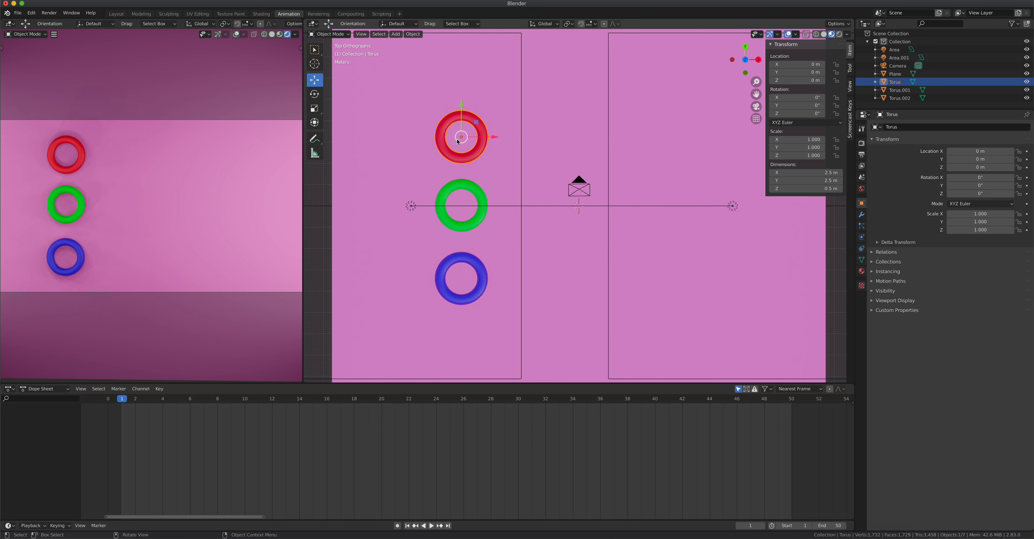
{"action": "double_click", "coordinate": [894, 82]}
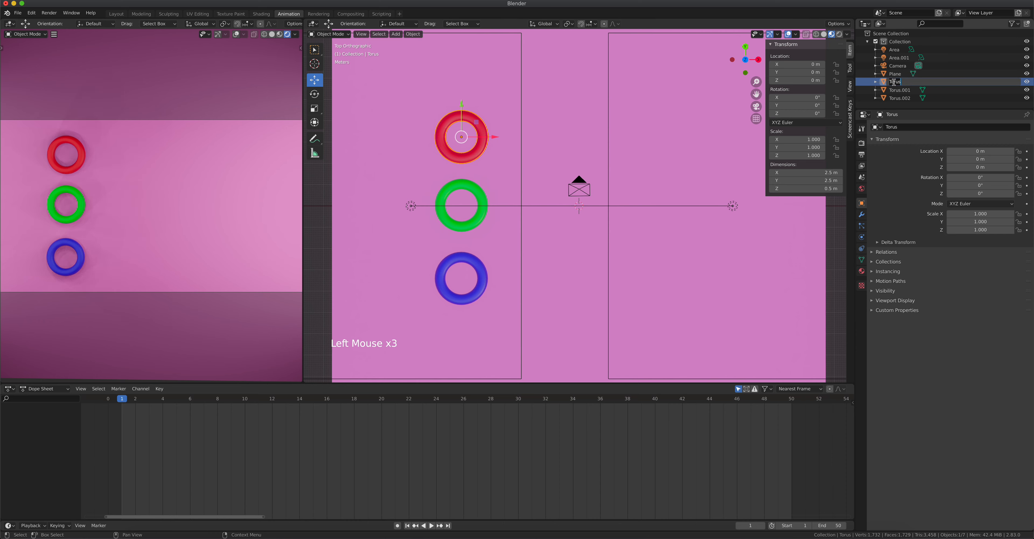
{"action": "type", "text": "Red"}
{"action": "key", "text": "Return"}
Step: Rename the green middle torus, Torus.001, as Green
{"action": "left_click", "coordinate": [479, 194]}
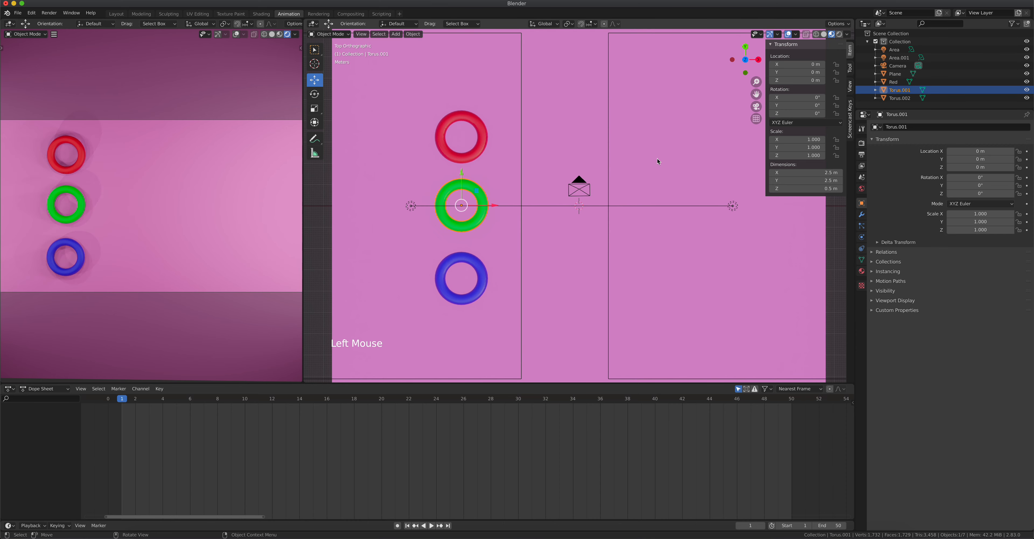
{"action": "double_click", "coordinate": [900, 90]}
{"action": "type", "text": "Green"}
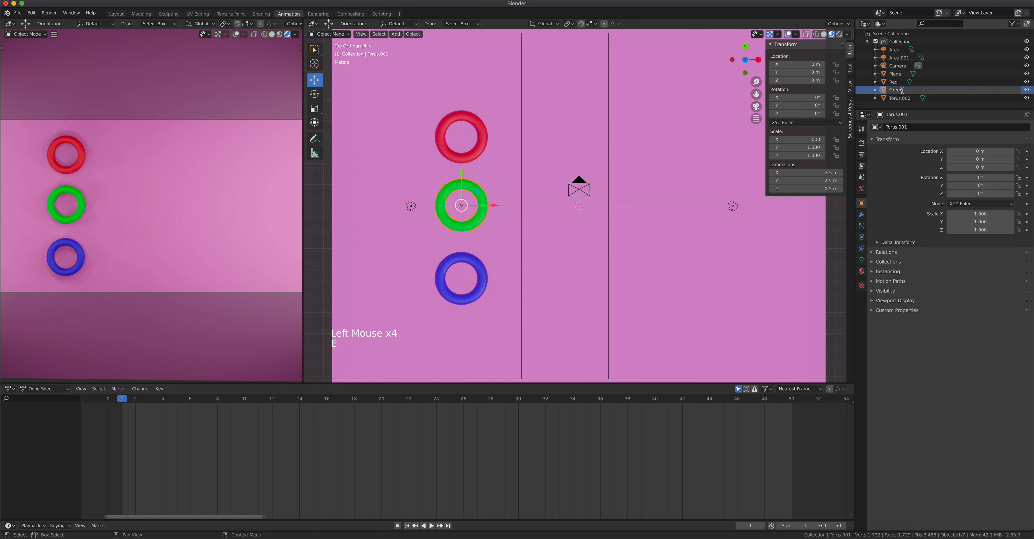
{"action": "key", "text": "Return"}
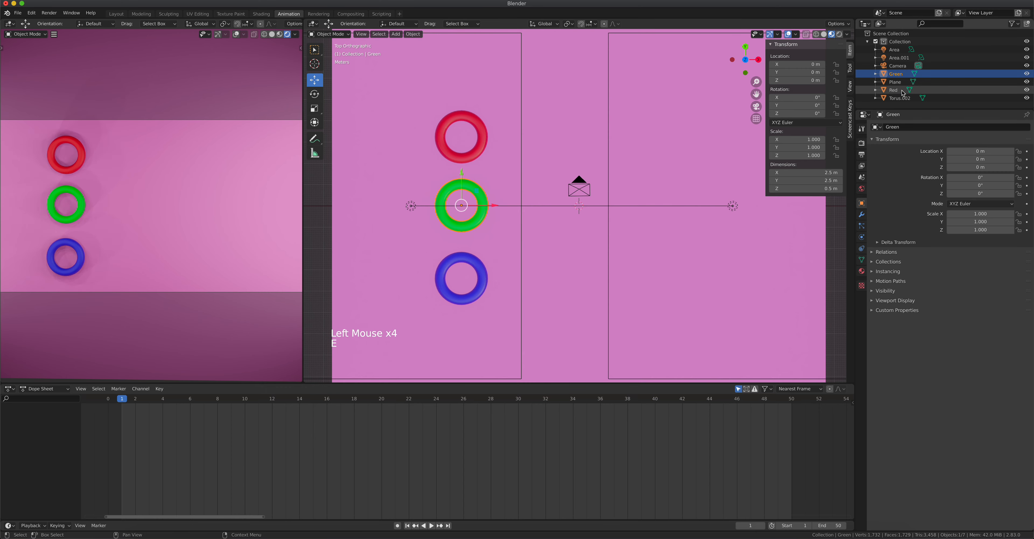
Step: Rename the blue bottom torus, Torus.002, as Blue
{"action": "left_click", "coordinate": [467, 263]}
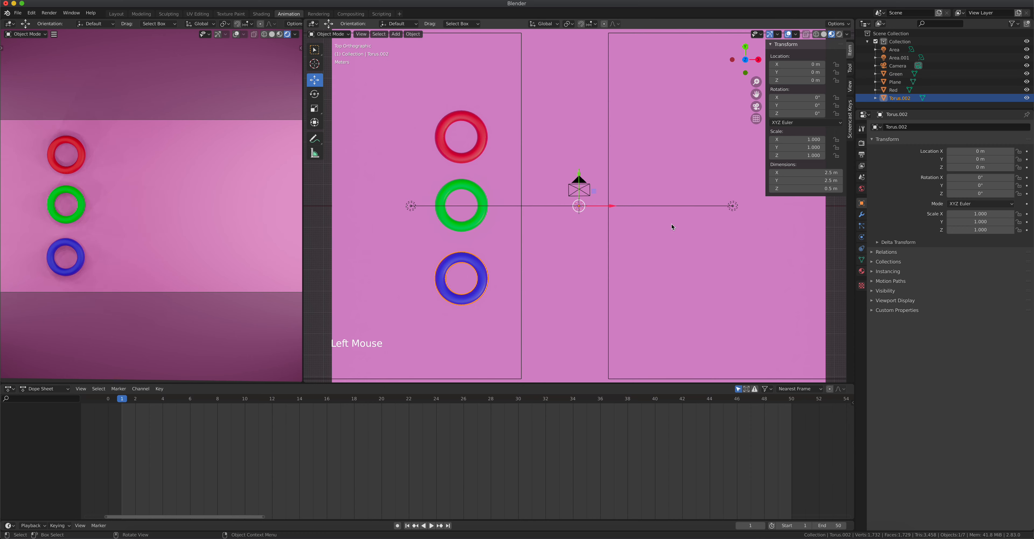
{"action": "double_click", "coordinate": [910, 99]}
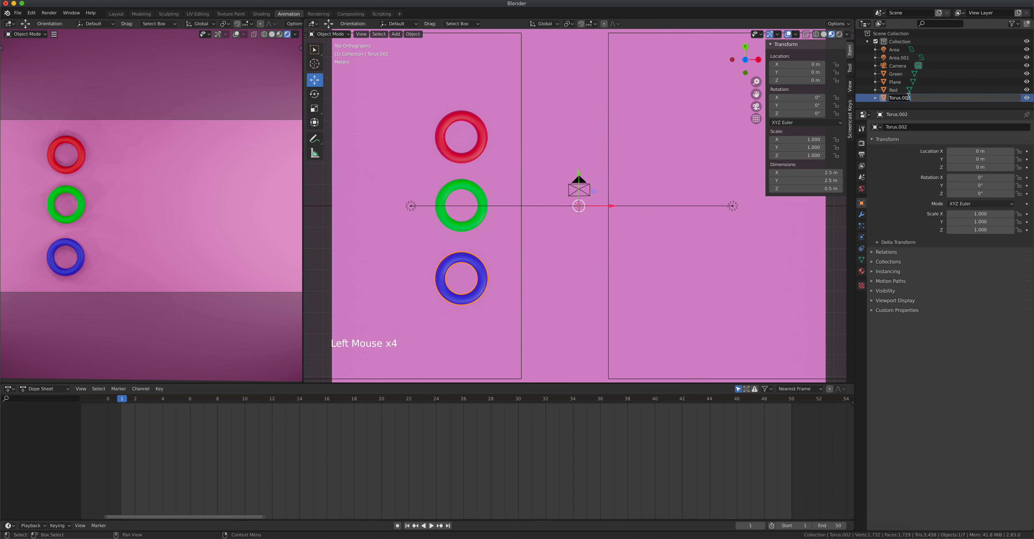
{"action": "type", "text": "Blue"}
{"action": "key", "text": "Return"}
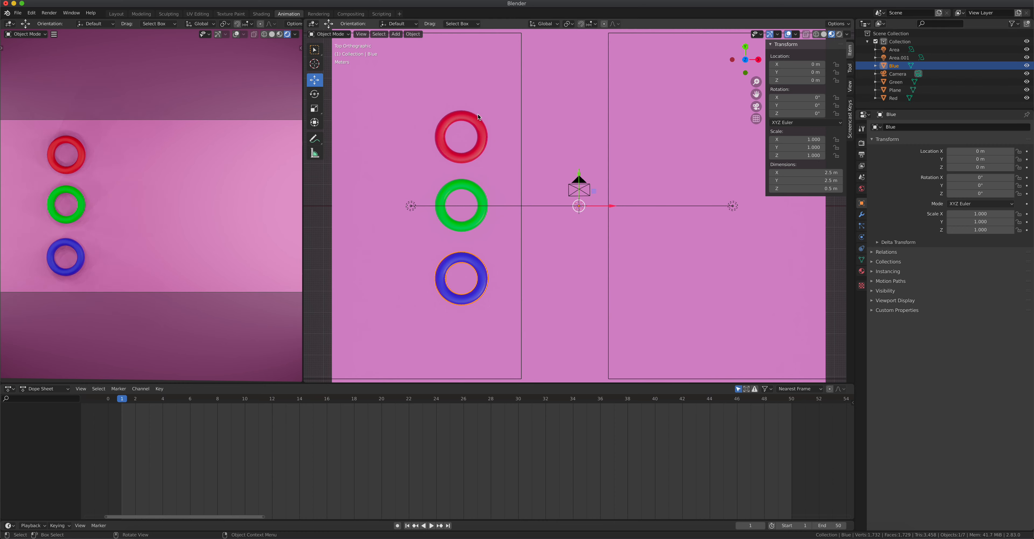
Step: Insert a single keyframe on the red torus's X location at frame 1
{"action": "left_click", "coordinate": [470, 119]}
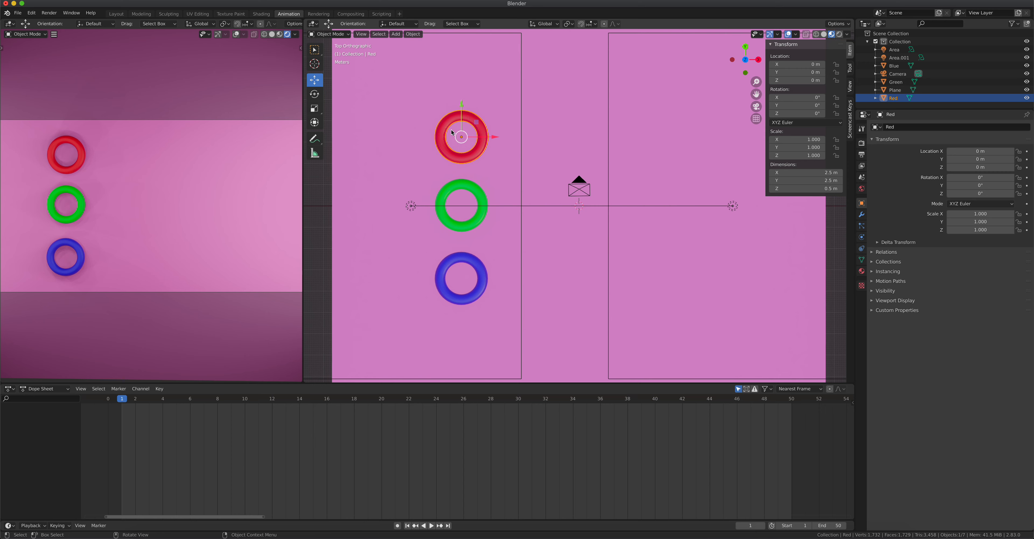
{"action": "left_click_drag", "start_coordinate": [225, 400], "coordinate": [125, 403]}
{"action": "left_click_drag", "start_coordinate": [495, 140], "coordinate": [591, 142]}
{"action": "right_click", "coordinate": [599, 141]}
{"action": "right_click", "coordinate": [791, 64]}
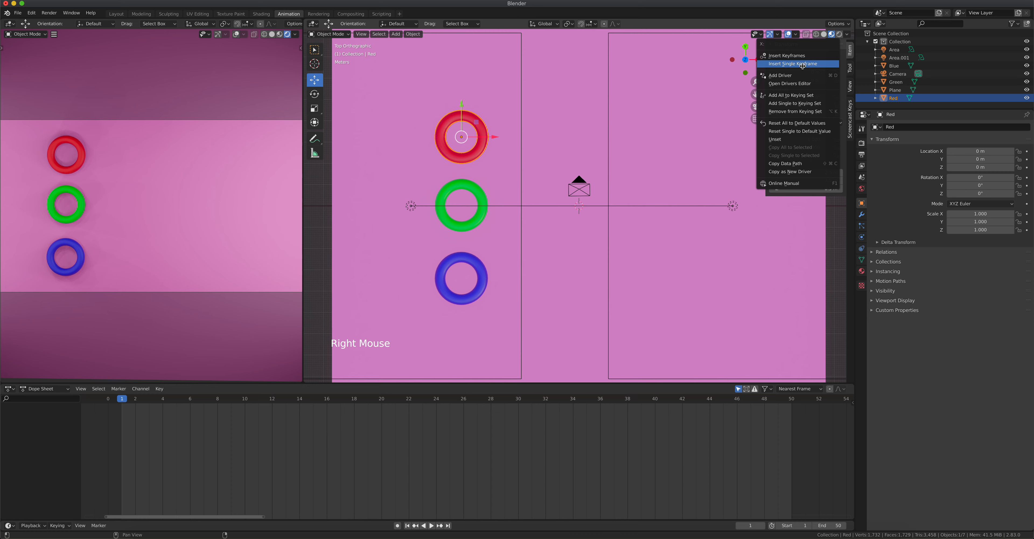
{"action": "left_click", "coordinate": [802, 64]}
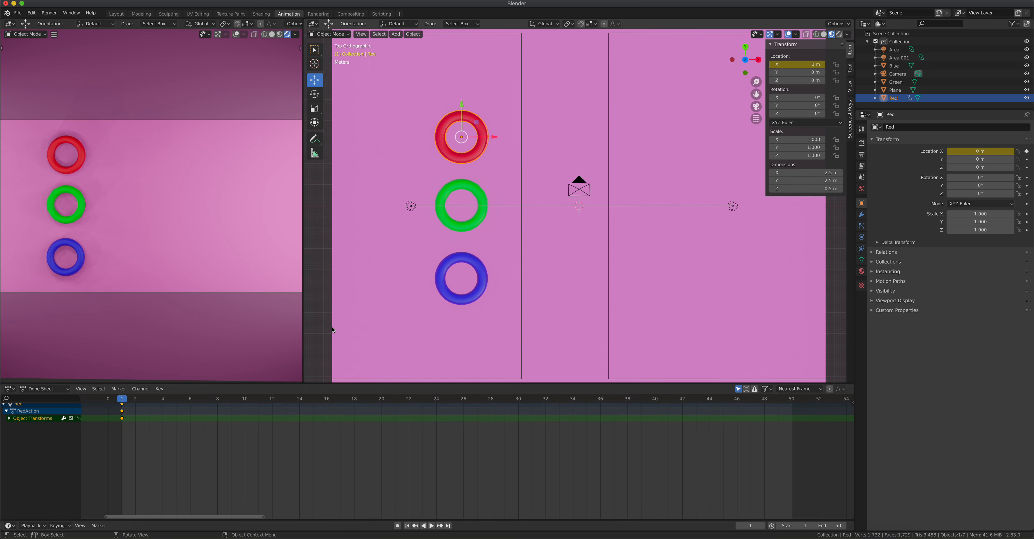
Step: Play the timeline with the red torus's first keyframe in place, stop it, and return to frame 1
{"action": "left_click", "coordinate": [432, 524]}
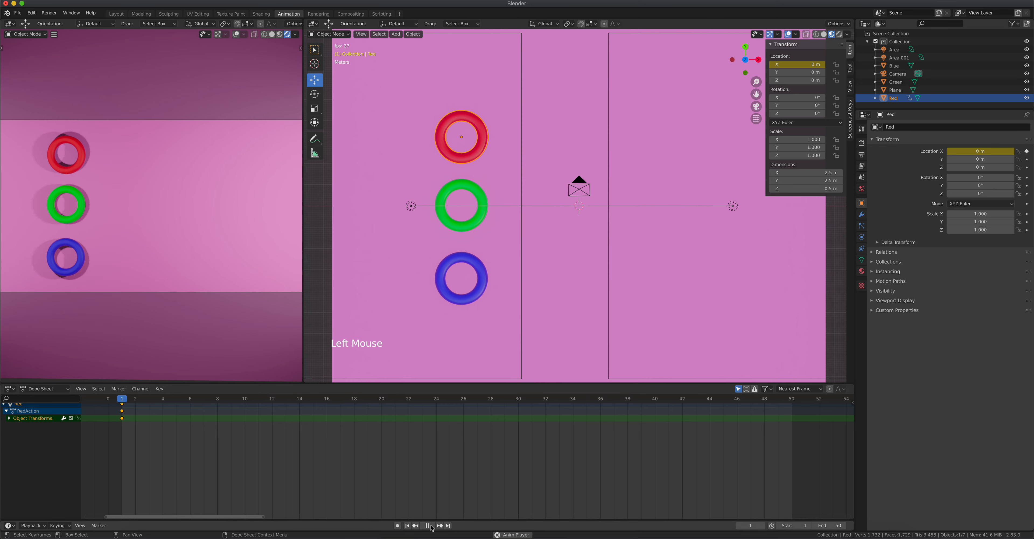
{"action": "left_click", "coordinate": [432, 524]}
{"action": "left_click_drag", "start_coordinate": [505, 399], "coordinate": [118, 425]}
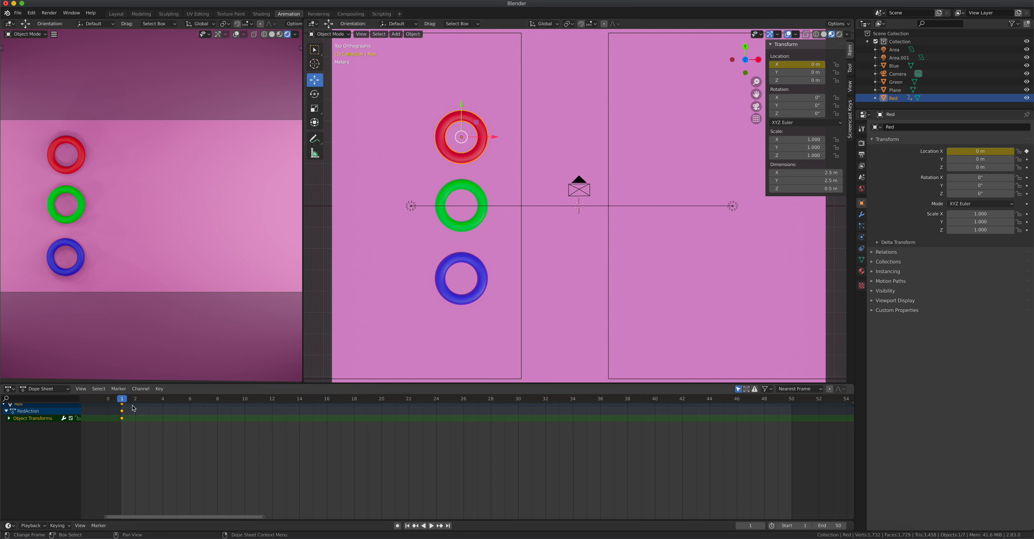
Step: At frame 24, set the red torus's X location to 13 m and insert a single keyframe on it
{"action": "left_click_drag", "start_coordinate": [124, 401], "coordinate": [437, 405]}
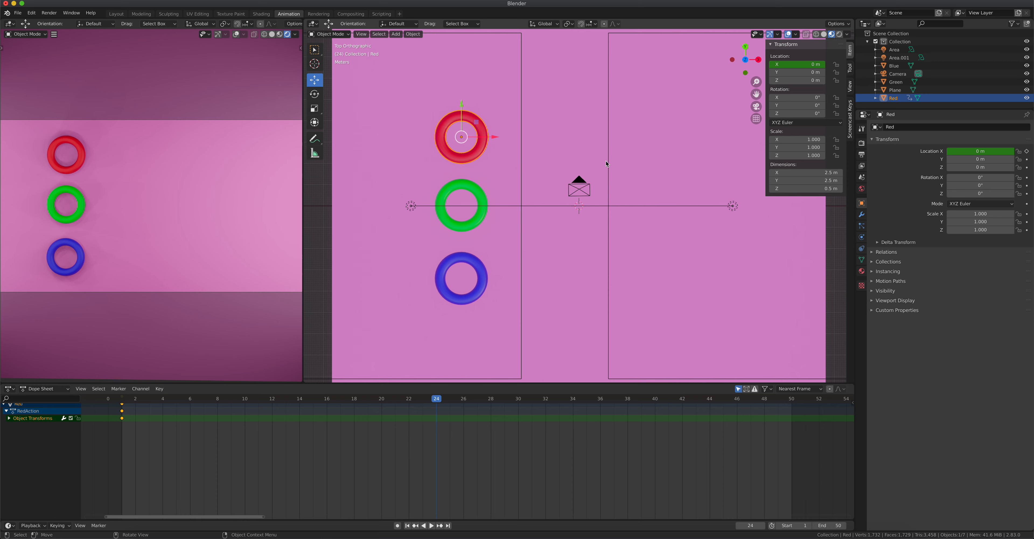
{"action": "left_click_drag", "start_coordinate": [498, 139], "coordinate": [768, 151]}
{"action": "left_click", "coordinate": [801, 65]}
{"action": "type", "text": "13"}
{"action": "key", "text": "Return"}
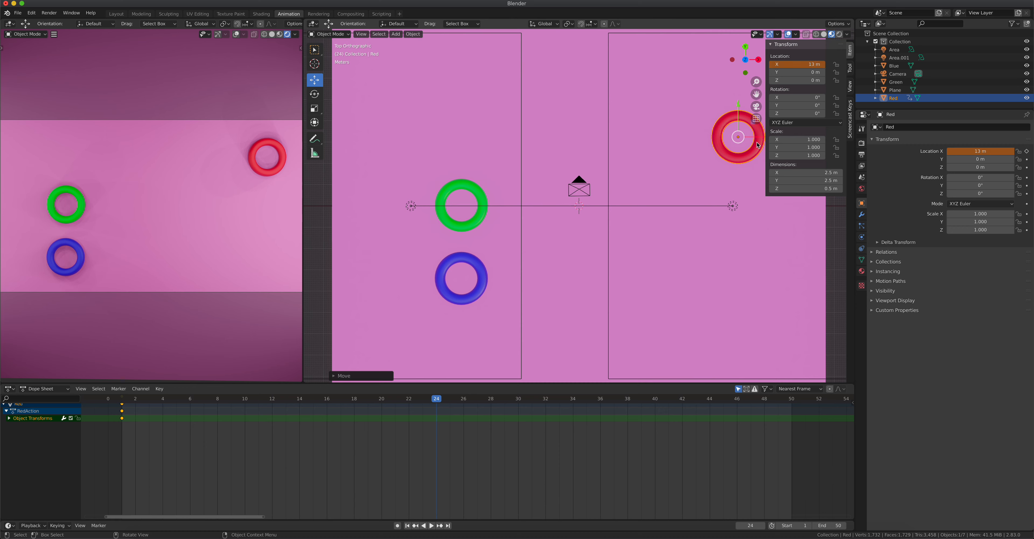
{"action": "right_click", "coordinate": [793, 65]}
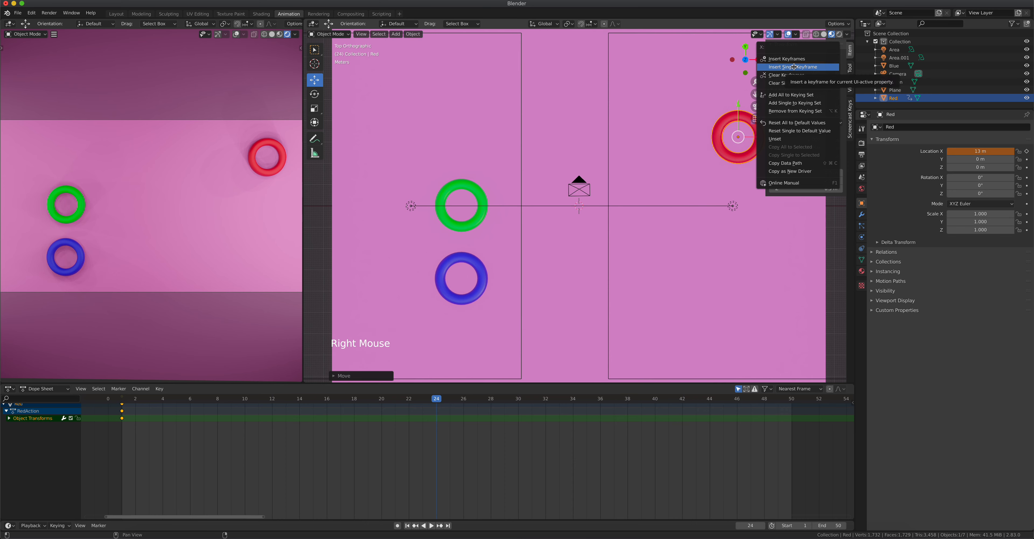
{"action": "left_click", "coordinate": [795, 67]}
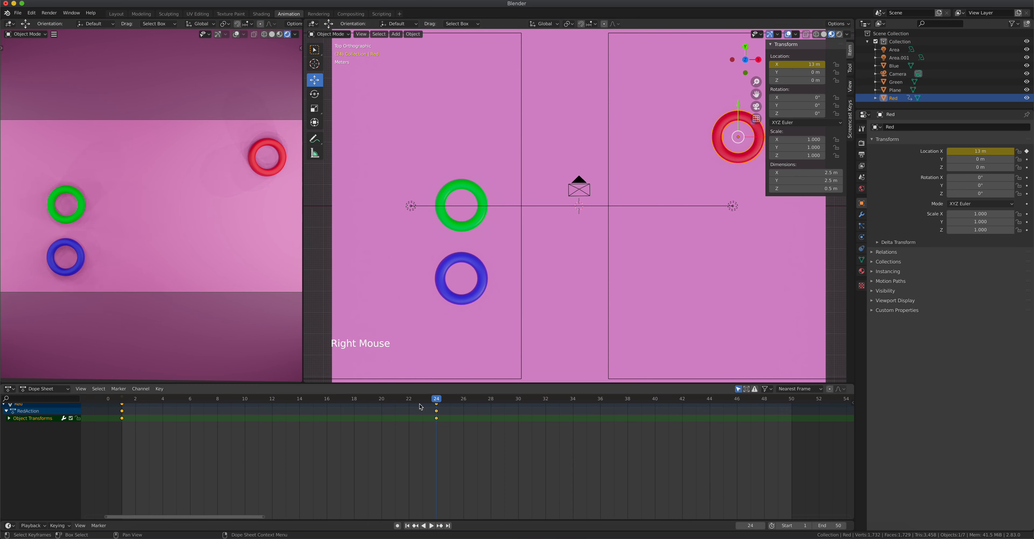
Step: Play the red torus's animation from frame 1, stop it, and return the playhead to frame 1
{"action": "left_click", "coordinate": [122, 400]}
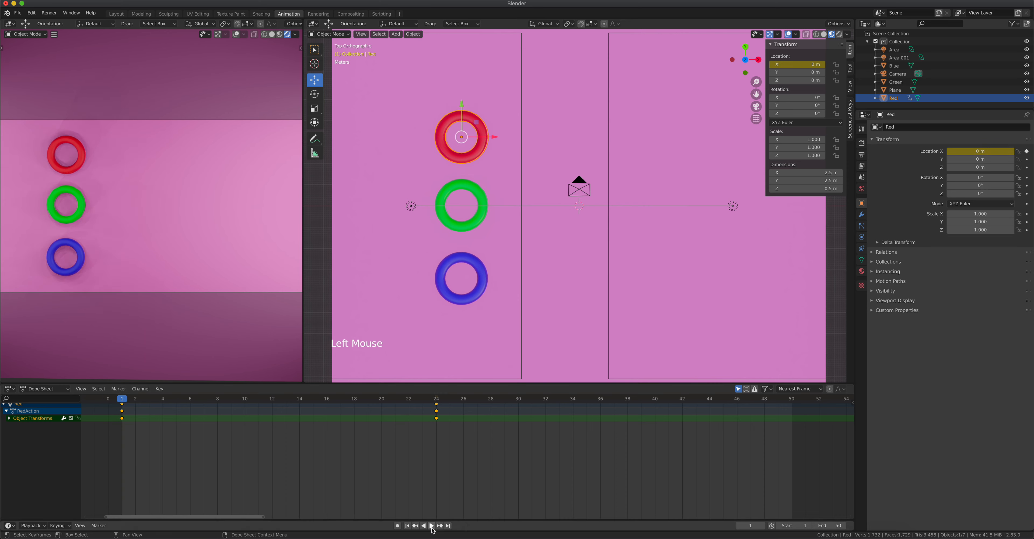
{"action": "left_click", "coordinate": [428, 526]}
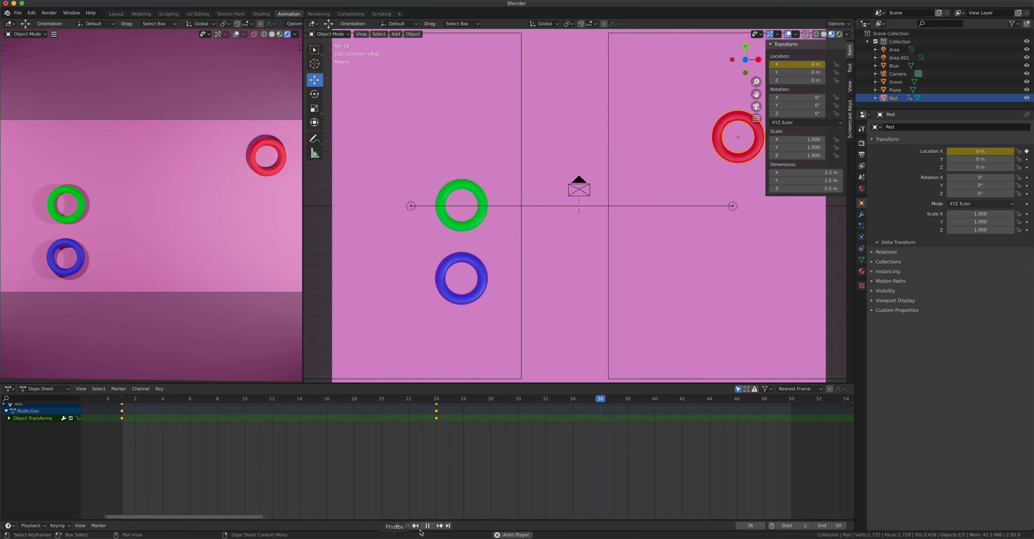
{"action": "left_click", "coordinate": [430, 526]}
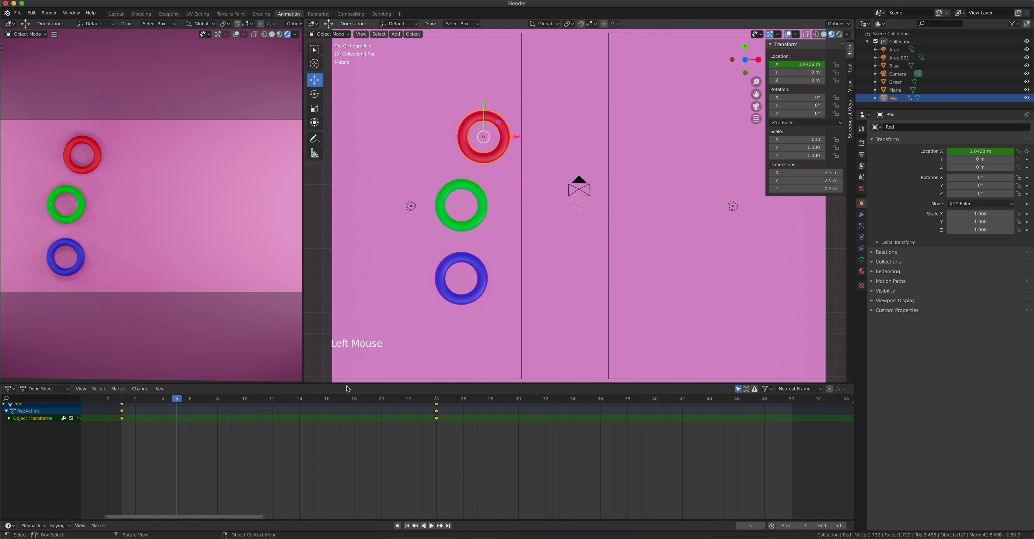
{"action": "left_click_drag", "start_coordinate": [347, 395], "coordinate": [125, 397]}
Step: Insert a single keyframe on the green torus's X location at frame 1, with its location left at zero
{"action": "left_click", "coordinate": [482, 211]}
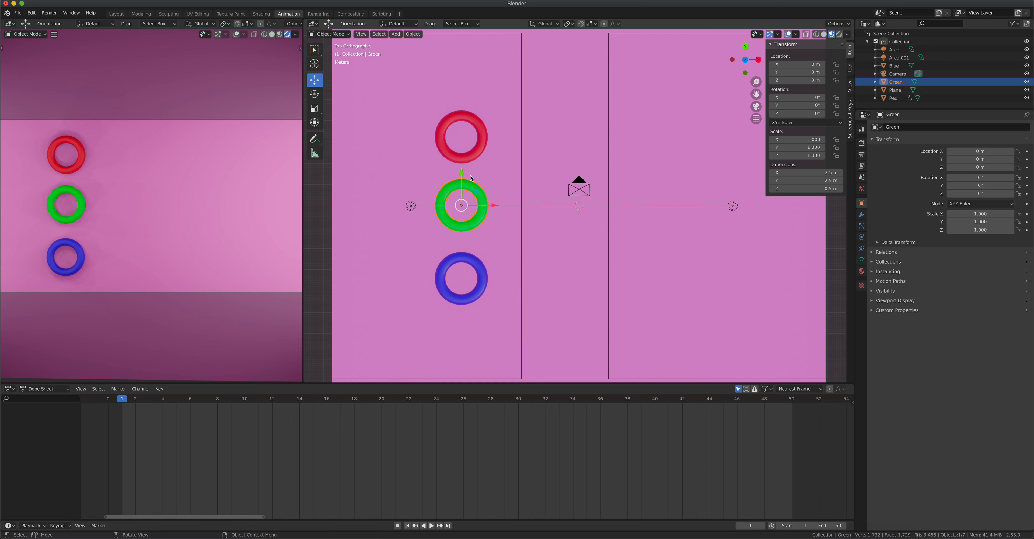
{"action": "left_click", "coordinate": [471, 187]}
{"action": "left_click", "coordinate": [470, 187]}
{"action": "mouse_move", "coordinate": [122, 398]}
{"action": "left_mouse_down"}
{"action": "mouse_move", "coordinate": [299, 412]}
{"action": "mouse_move", "coordinate": [125, 404]}
{"action": "mouse_move", "coordinate": [271, 400]}
{"action": "mouse_move", "coordinate": [122, 400]}
{"action": "left_mouse_up"}
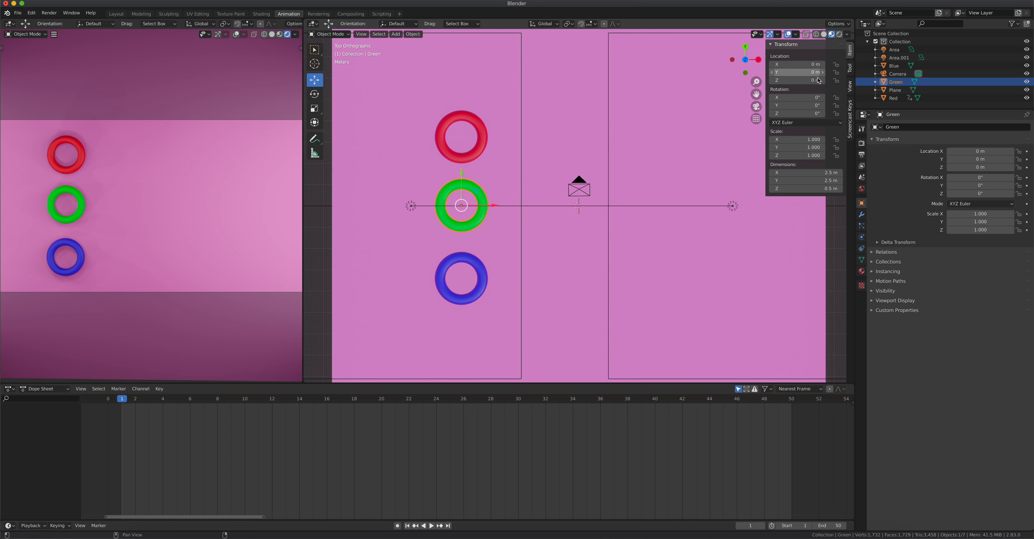
{"action": "mouse_move", "coordinate": [785, 64]}
{"action": "left_mouse_down"}
{"action": "mouse_move", "coordinate": [825, 64]}
{"action": "mouse_move", "coordinate": [785, 64]}
{"action": "left_mouse_up"}
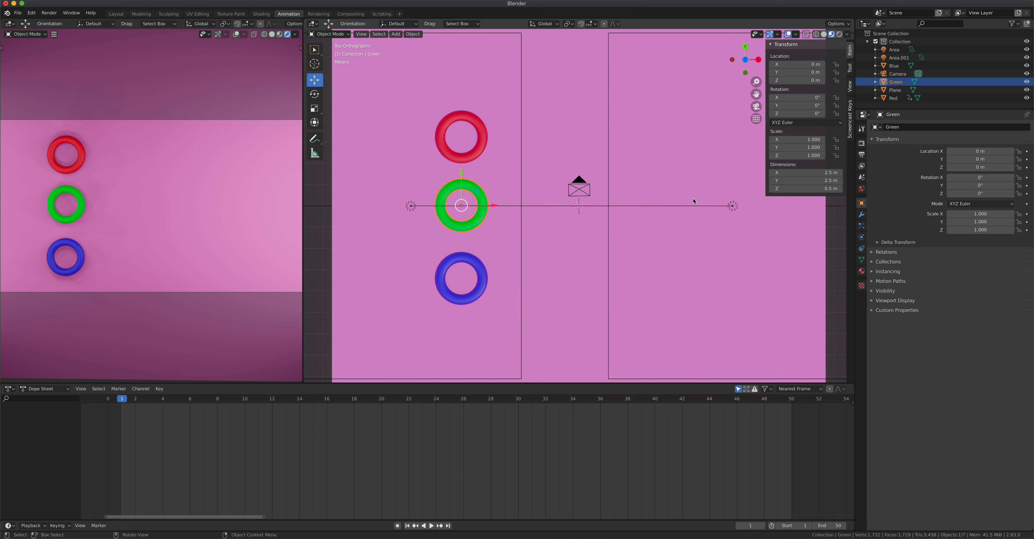
{"action": "left_click_drag", "start_coordinate": [461, 174], "coordinate": [462, 86]}
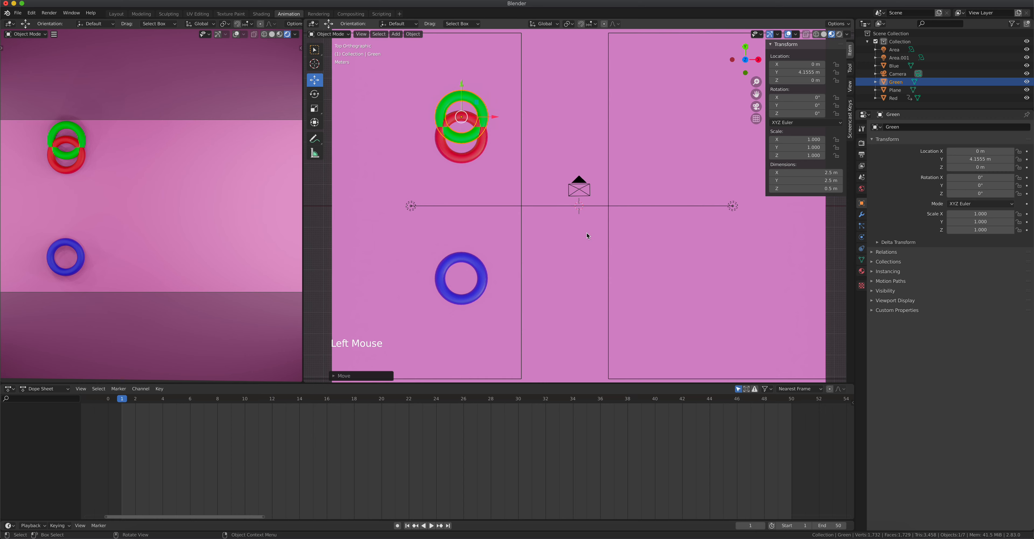
{"action": "key", "text": "super+z"}
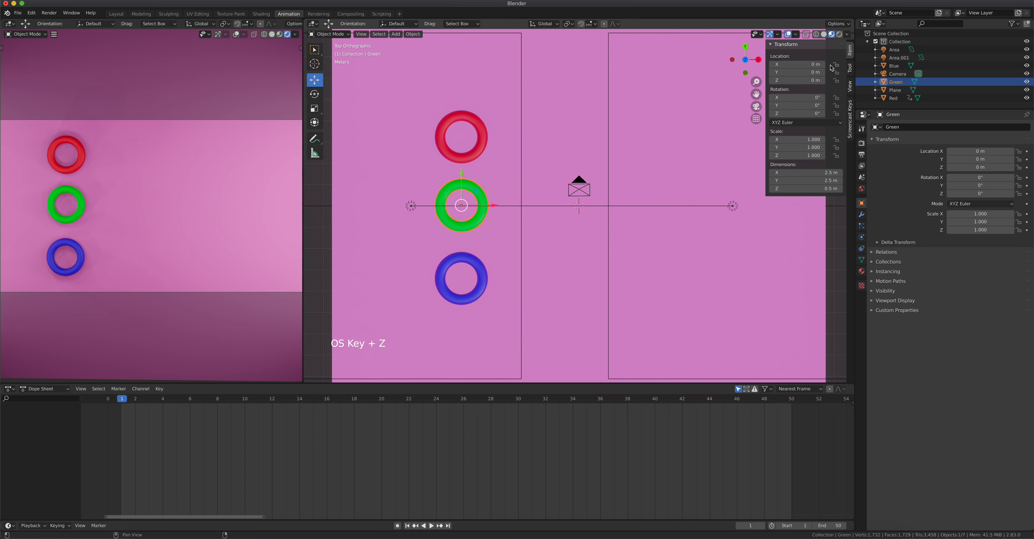
{"action": "right_click", "coordinate": [792, 65]}
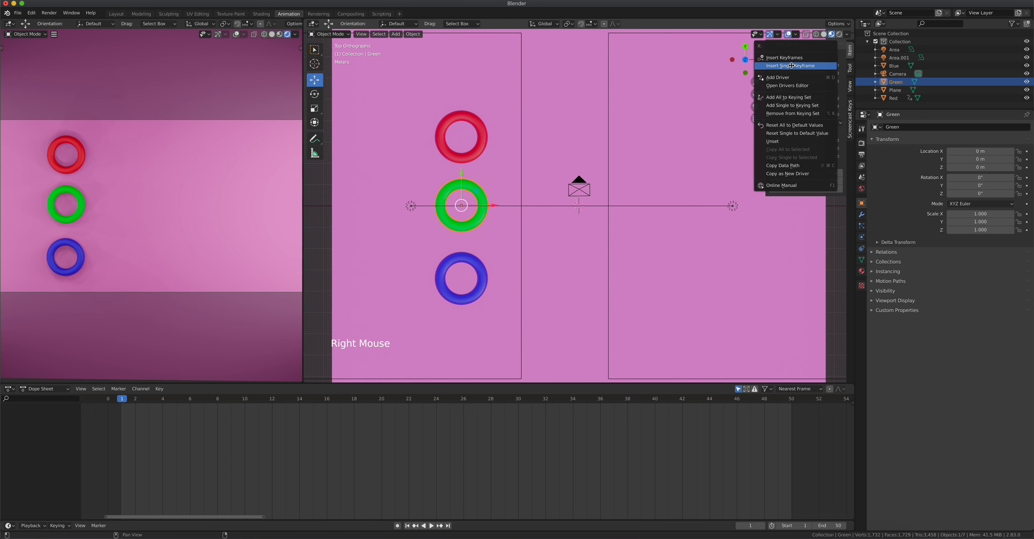
{"action": "left_click", "coordinate": [793, 80]}
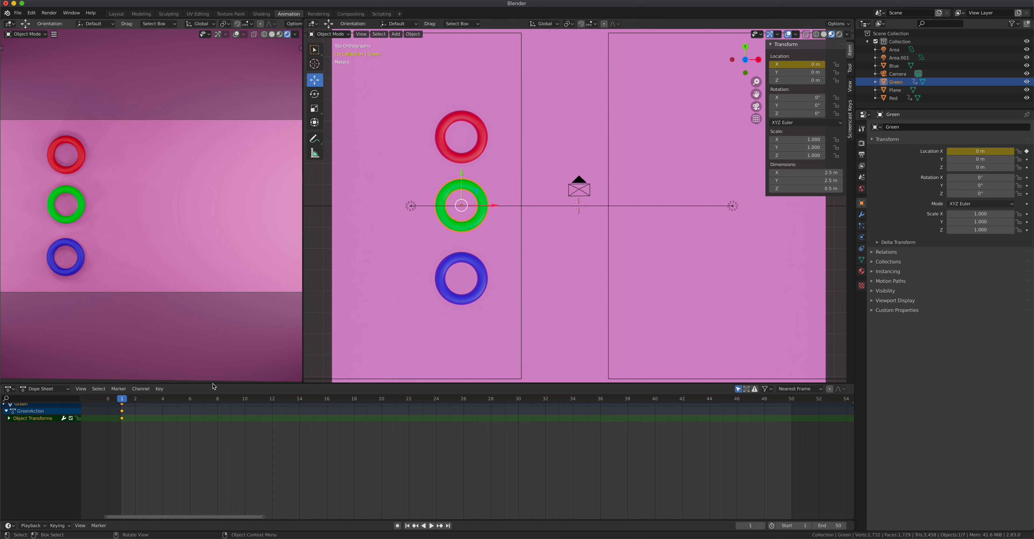
Step: At frame 24, set the green torus's X location to 13 m and insert a single keyframe on it
{"action": "left_click_drag", "start_coordinate": [122, 399], "coordinate": [436, 400]}
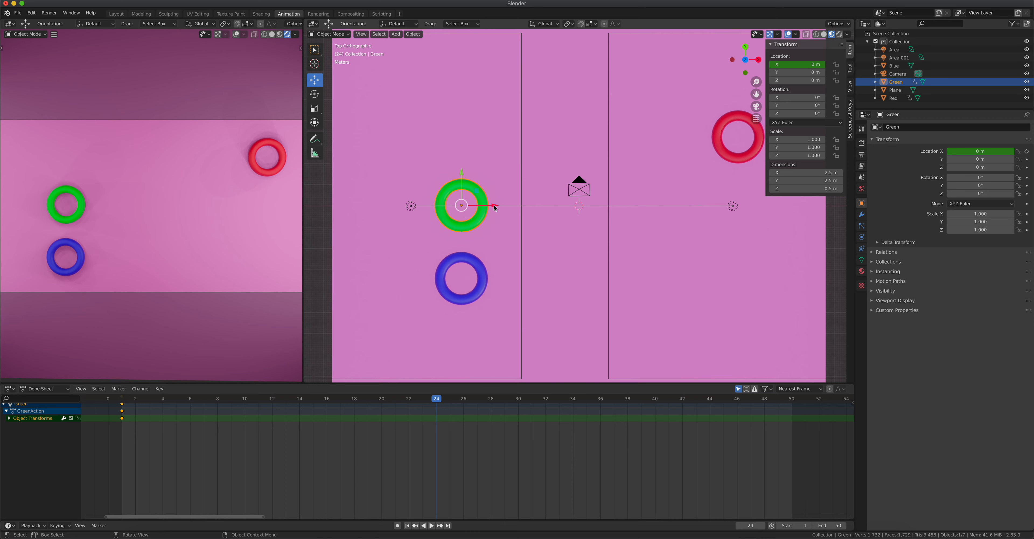
{"action": "left_click_drag", "start_coordinate": [495, 208], "coordinate": [760, 220]}
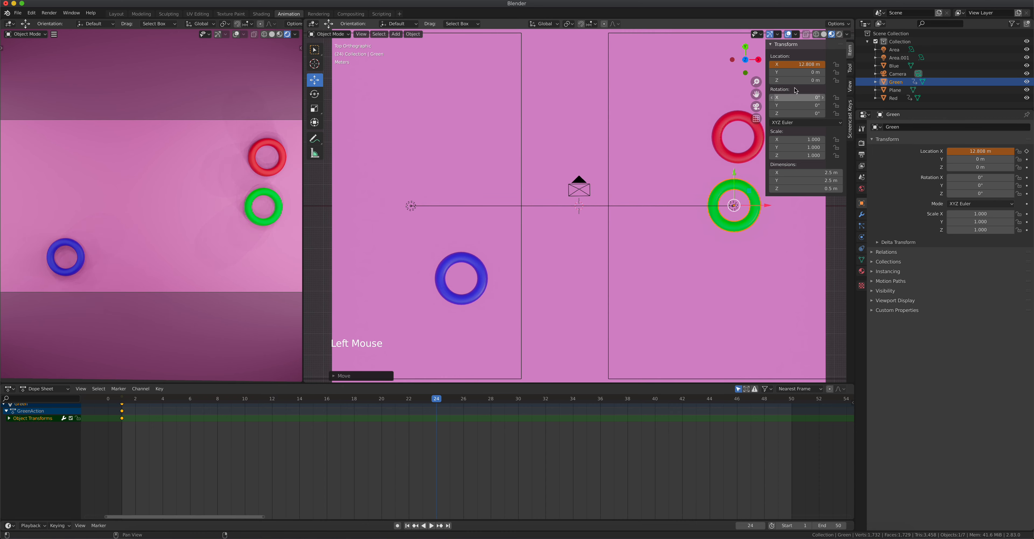
{"action": "left_click", "coordinate": [789, 64]}
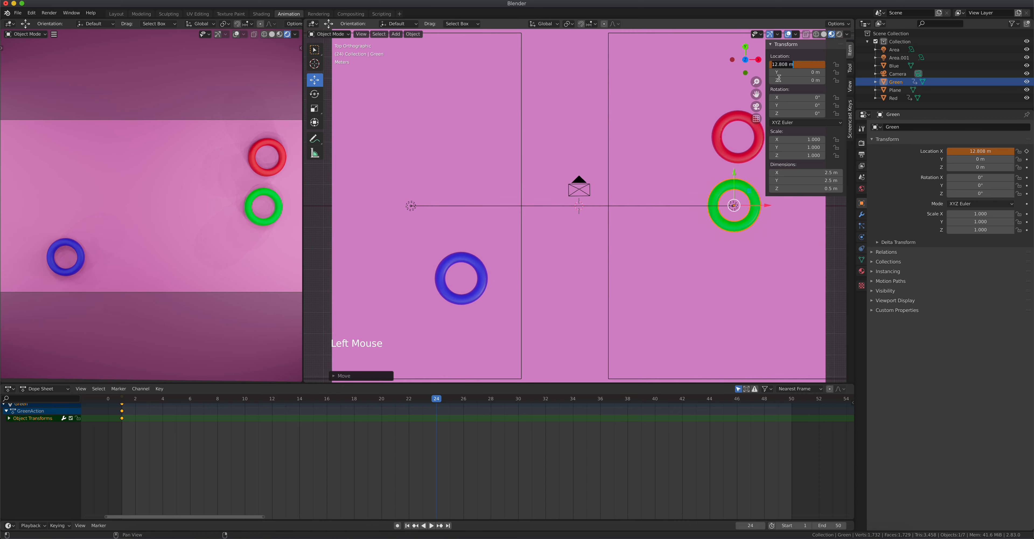
{"action": "type", "text": "13"}
{"action": "key", "text": "Return"}
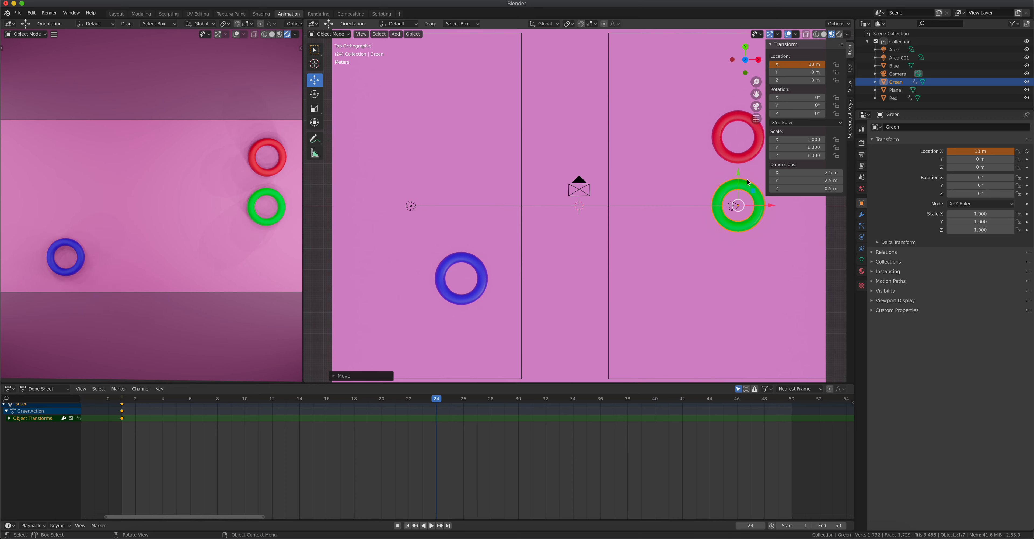
{"action": "right_click", "coordinate": [794, 66]}
{"action": "left_click", "coordinate": [795, 66]}
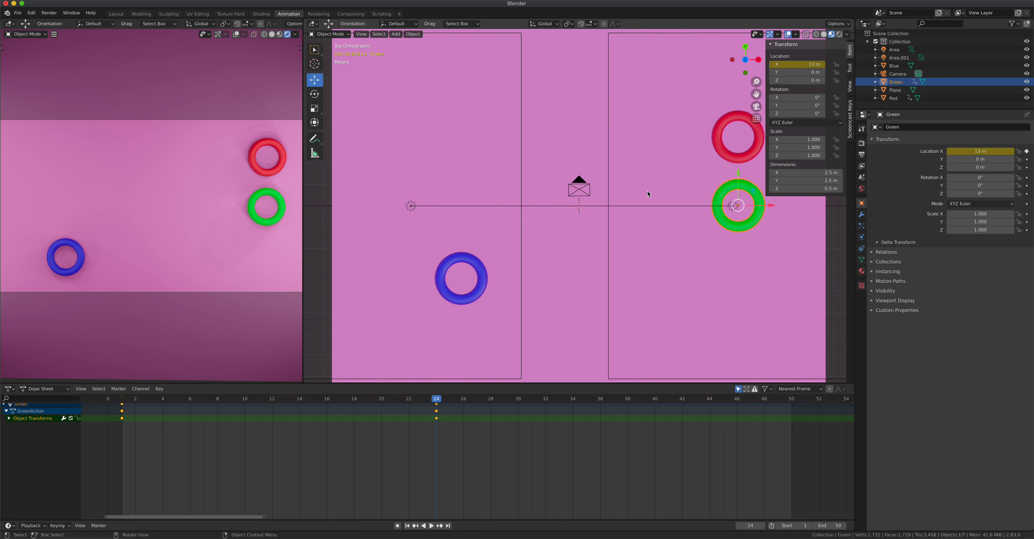
Step: Play and stop the red and green torus animation, and compare the origins of the blue and green toruses
{"action": "left_click", "coordinate": [432, 525]}
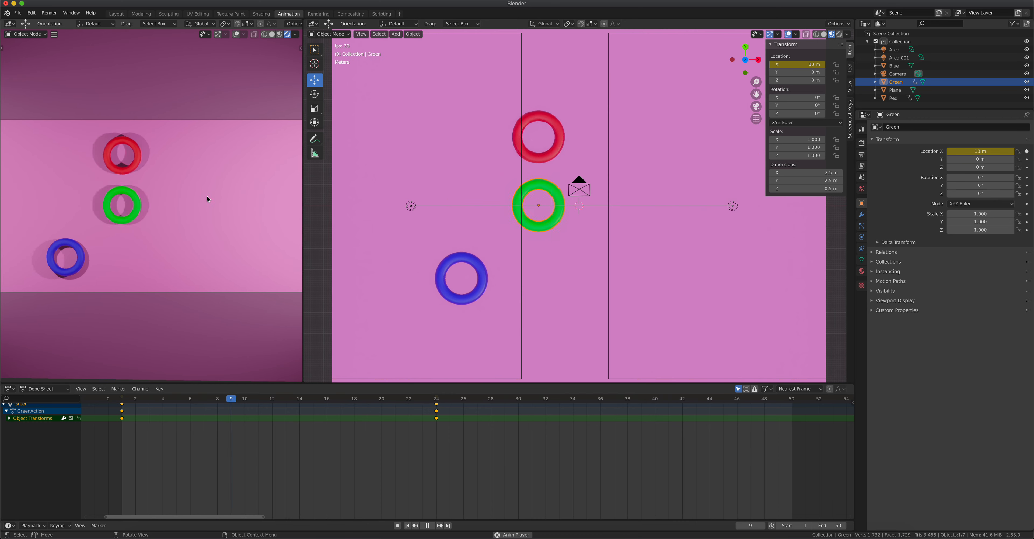
{"action": "left_click", "coordinate": [427, 525]}
{"action": "left_click", "coordinate": [487, 277]}
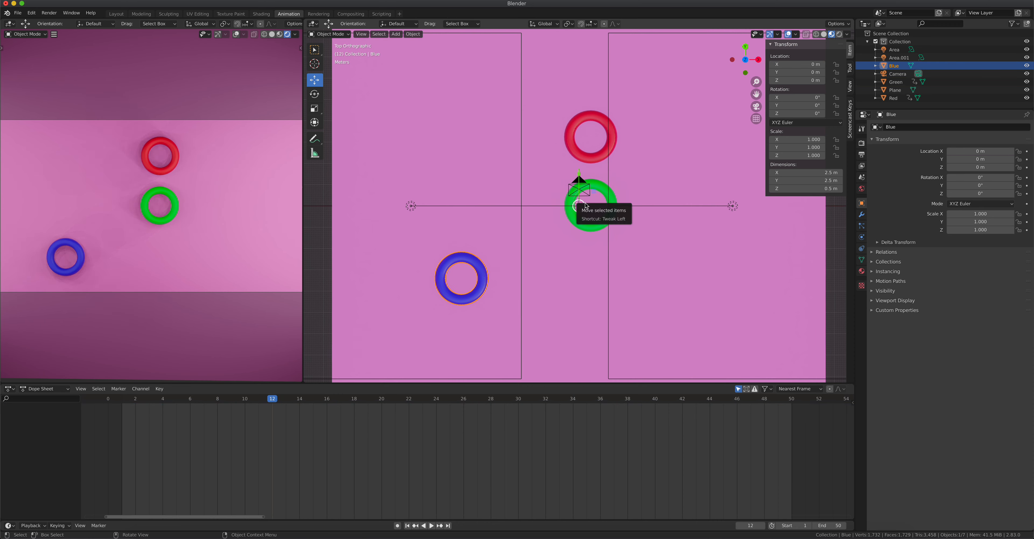
{"action": "left_click", "coordinate": [569, 226]}
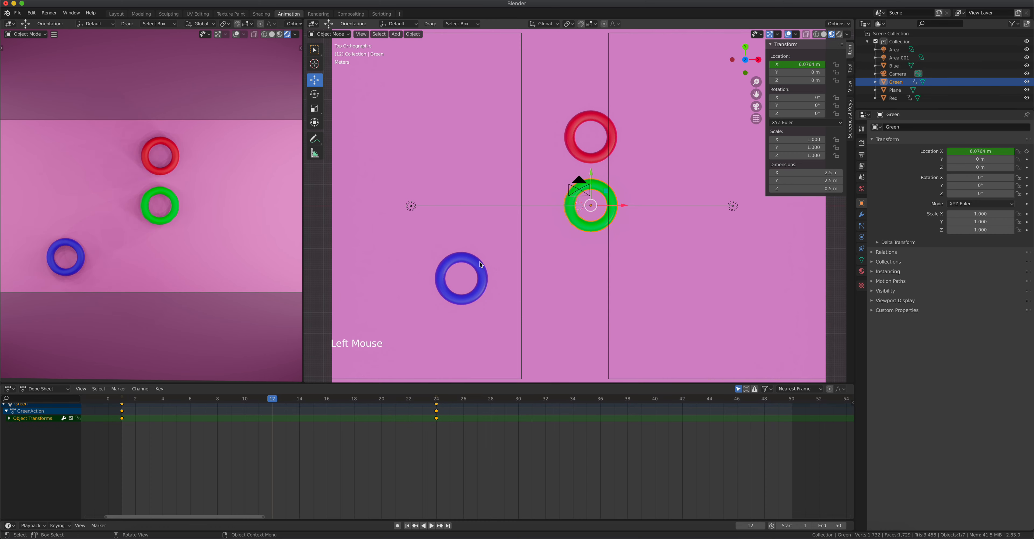
Step: Try to apply all transforms to deltas on the blue torus
{"action": "left_click", "coordinate": [449, 274]}
{"action": "left_click", "coordinate": [414, 34]}
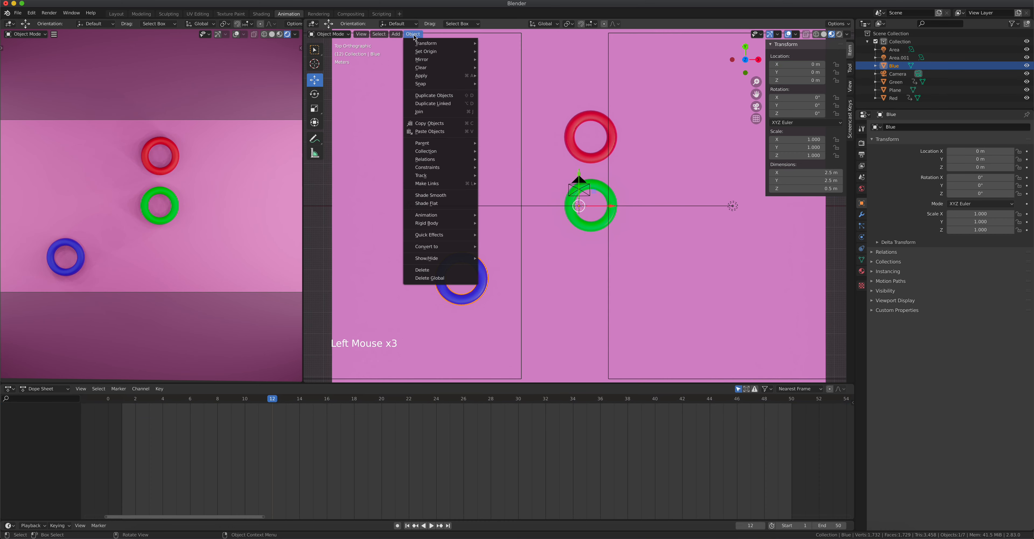
{"action": "mouse_move", "coordinate": [425, 76]}
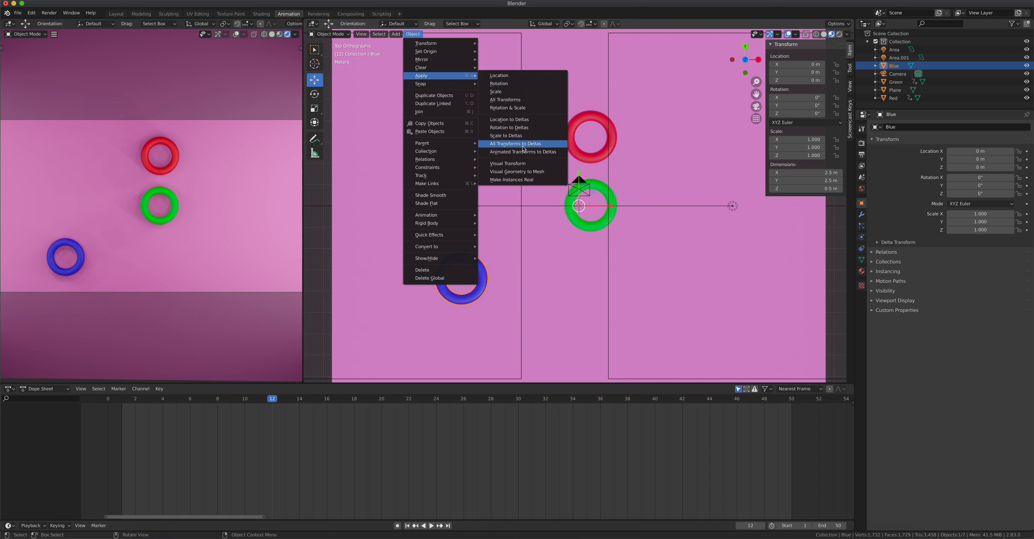
{"action": "left_click", "coordinate": [524, 144]}
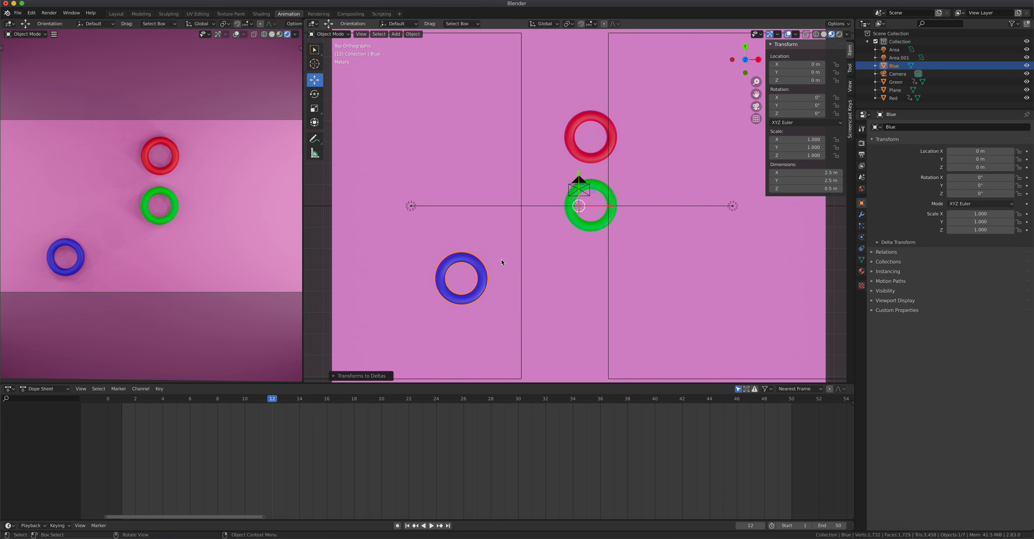
Step: Set the blue torus's origin to its geometry
{"action": "left_click", "coordinate": [472, 278]}
{"action": "left_click", "coordinate": [475, 261]}
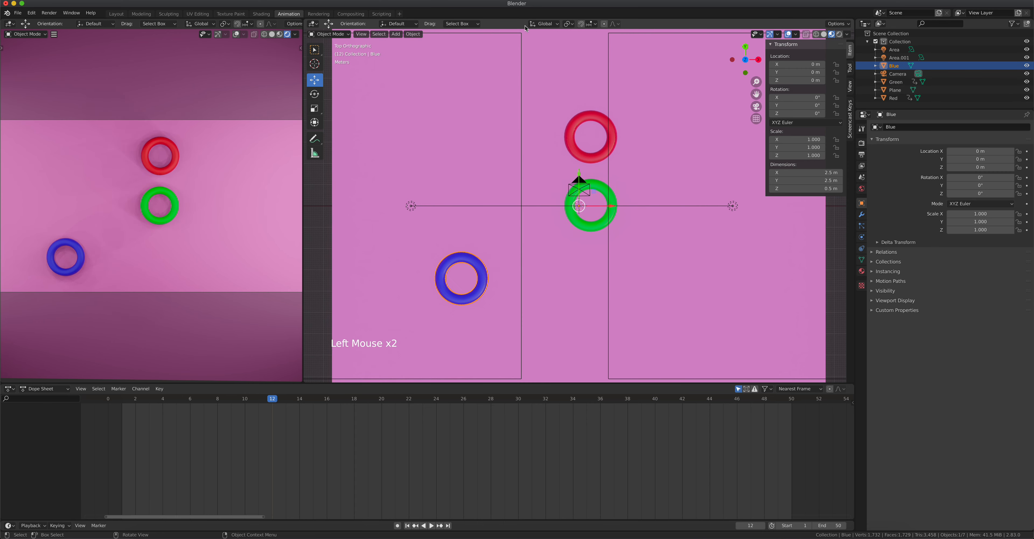
{"action": "left_click", "coordinate": [413, 34]}
{"action": "mouse_move", "coordinate": [426, 52]}
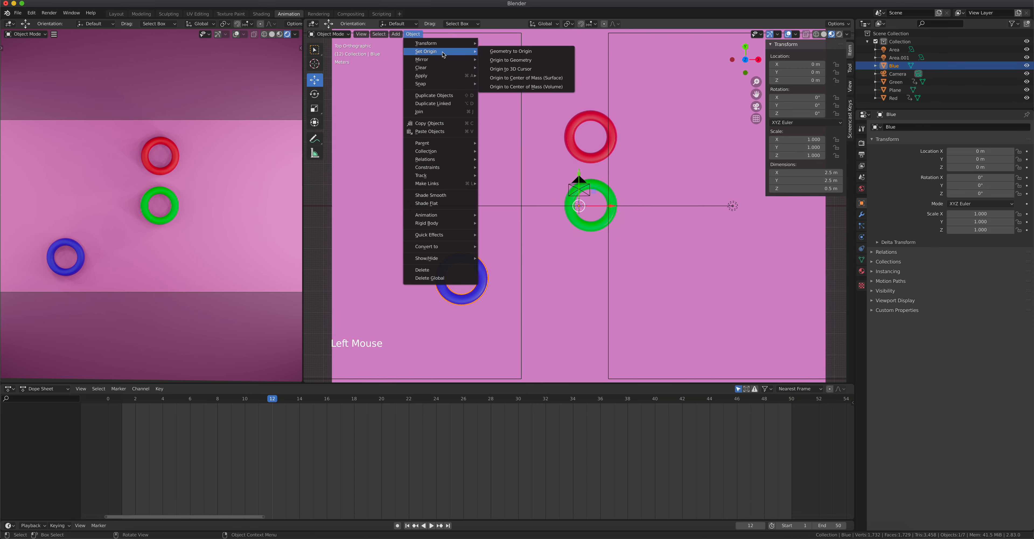
{"action": "left_click", "coordinate": [531, 59]}
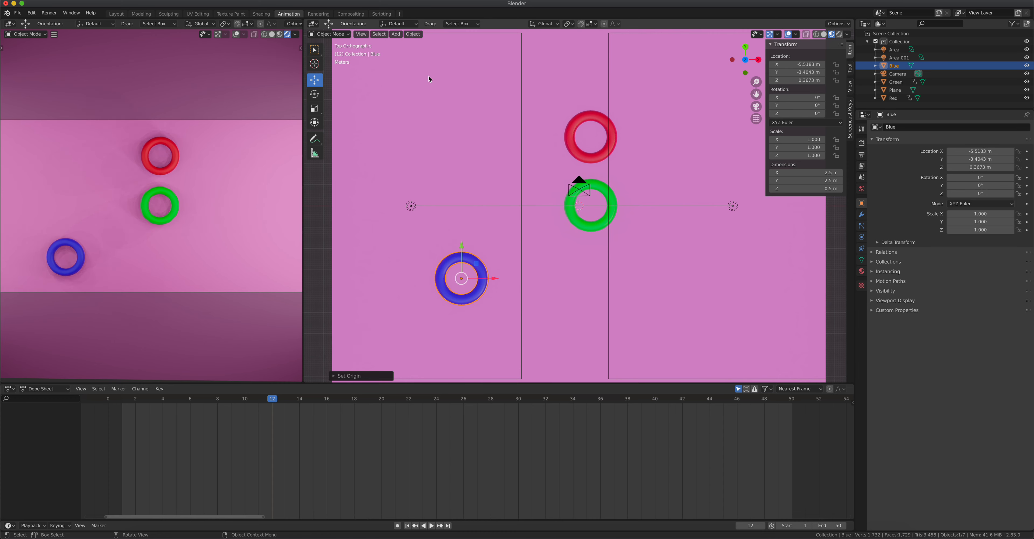
Step: Apply the blue torus's location to deltas
{"action": "left_click", "coordinate": [413, 34]}
{"action": "mouse_move", "coordinate": [428, 76]}
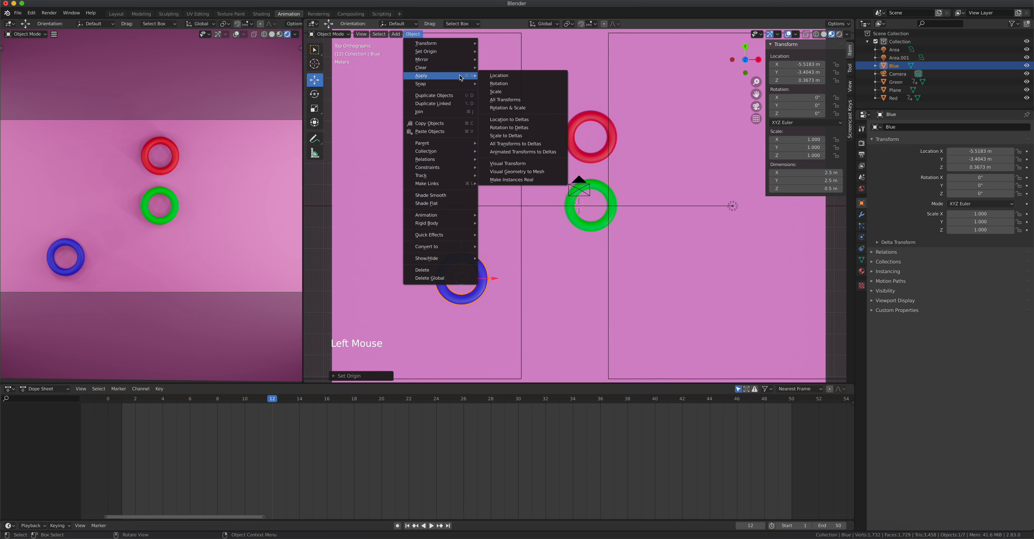
{"action": "left_click", "coordinate": [527, 119]}
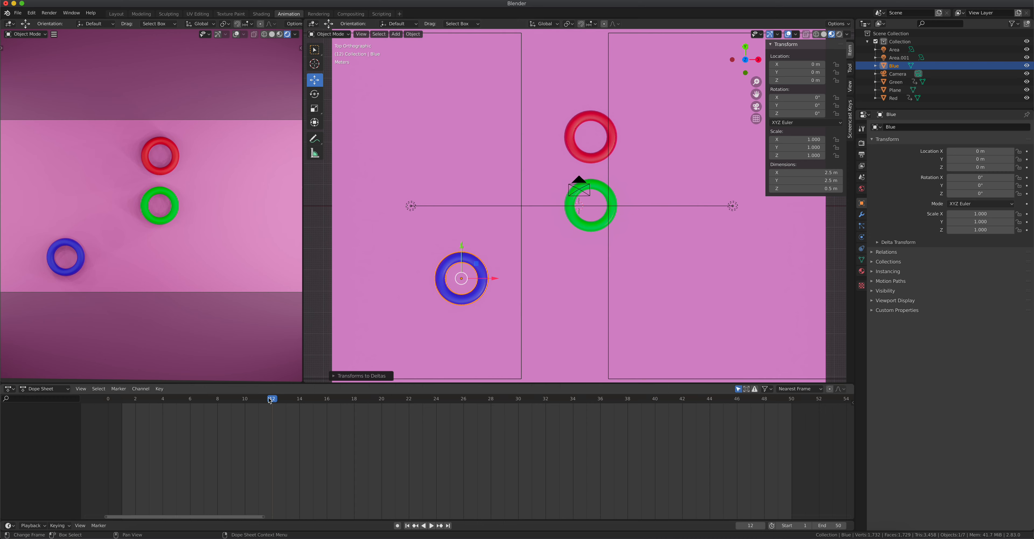
Step: Insert a single X location keyframe on the blue torus at frame 1 with a value of 0 m
{"action": "left_click", "coordinate": [197, 409]}
{"action": "left_click_drag", "start_coordinate": [196, 410], "coordinate": [122, 411]}
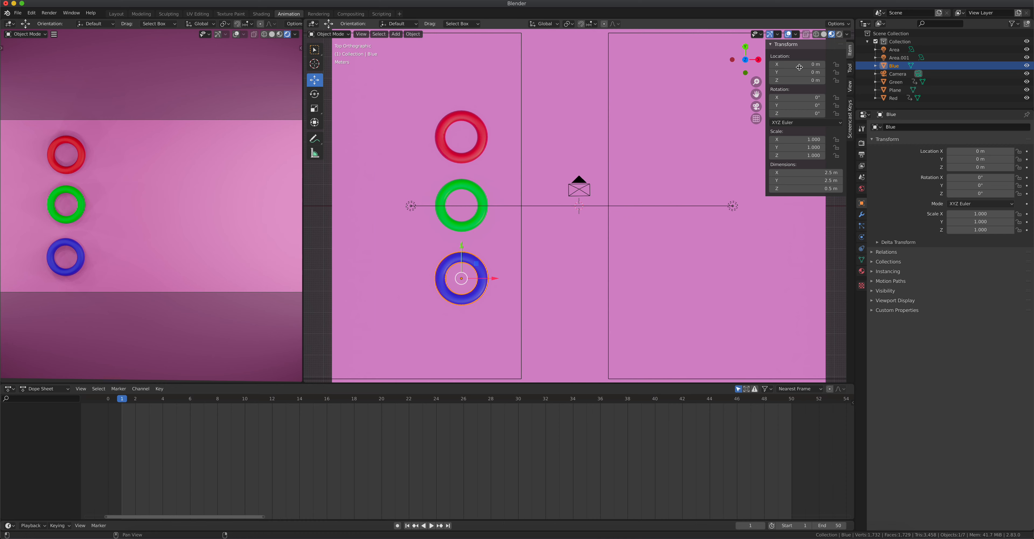
{"action": "right_click", "coordinate": [791, 64]}
{"action": "left_click", "coordinate": [791, 64]}
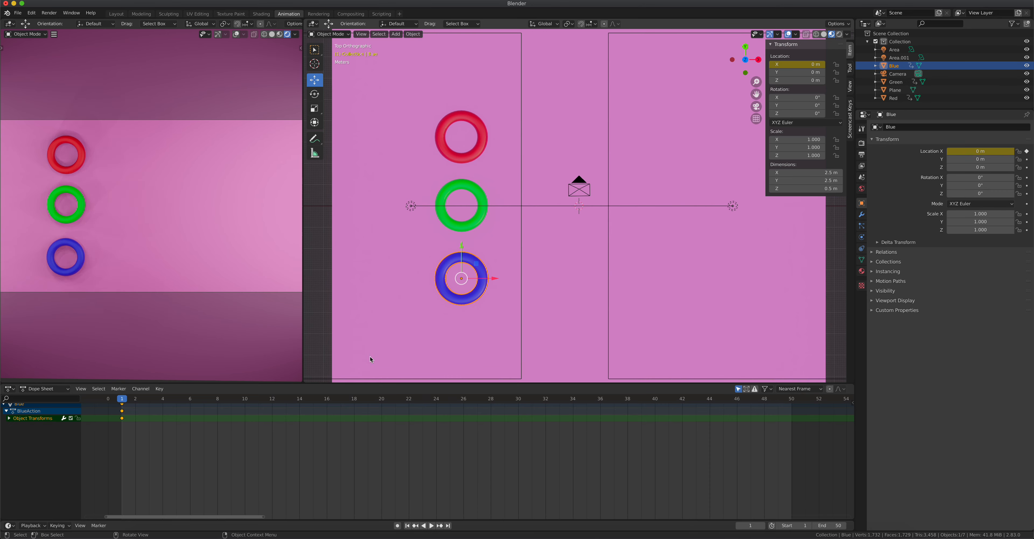
Step: Set the blue torus's X location to 13 m at frame 24 and keyframe only that channel
{"action": "left_click_drag", "start_coordinate": [122, 402], "coordinate": [447, 398]}
{"action": "left_click_drag", "start_coordinate": [496, 282], "coordinate": [756, 281]}
{"action": "left_click", "coordinate": [799, 65]}
{"action": "type", "text": "13"}
{"action": "key", "text": "Return"}
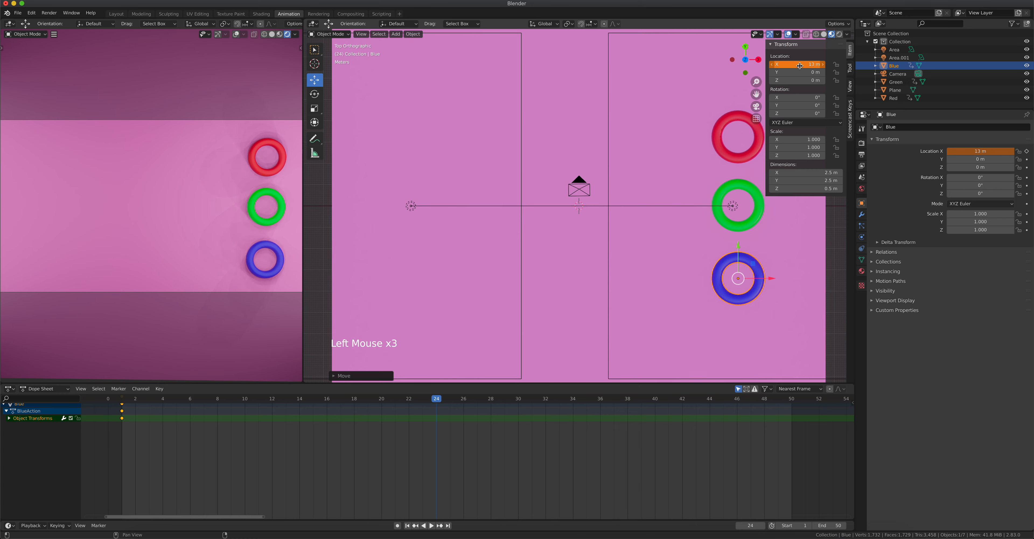
{"action": "right_click", "coordinate": [799, 64]}
{"action": "left_click", "coordinate": [801, 81]}
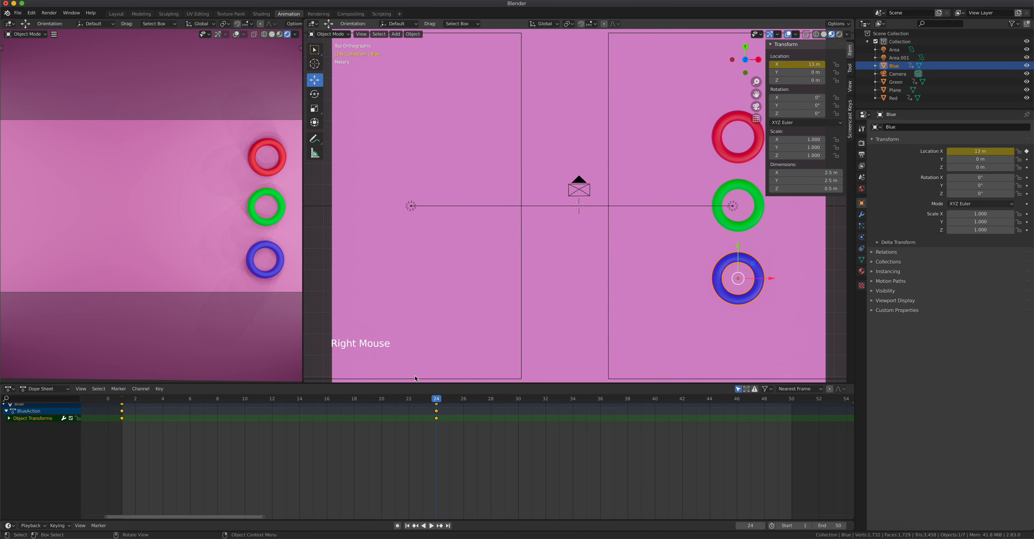
Step: Play the animation of all three toruses from frame 1 and stop it
{"action": "left_click_drag", "start_coordinate": [181, 425], "coordinate": [121, 429]}
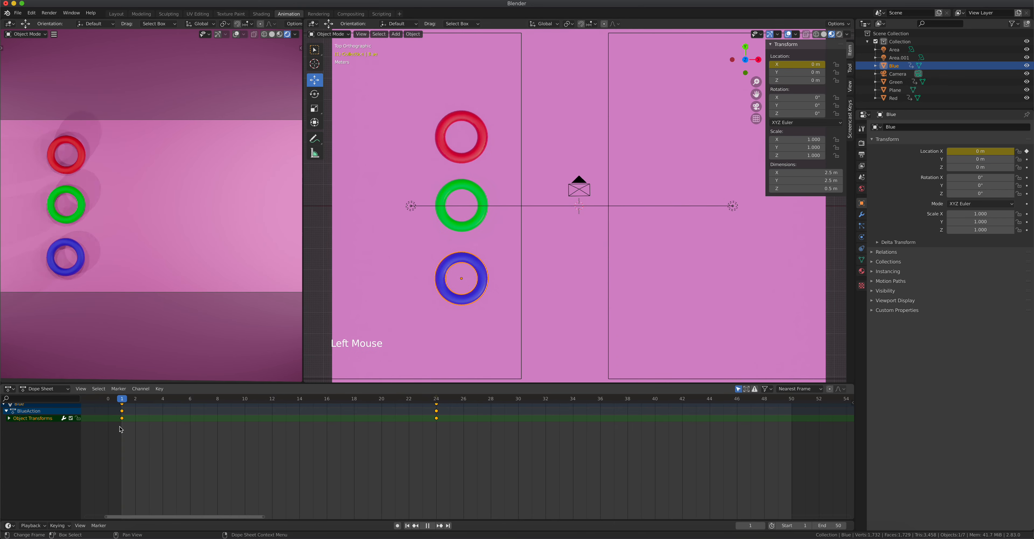
{"action": "left_click", "coordinate": [428, 525]}
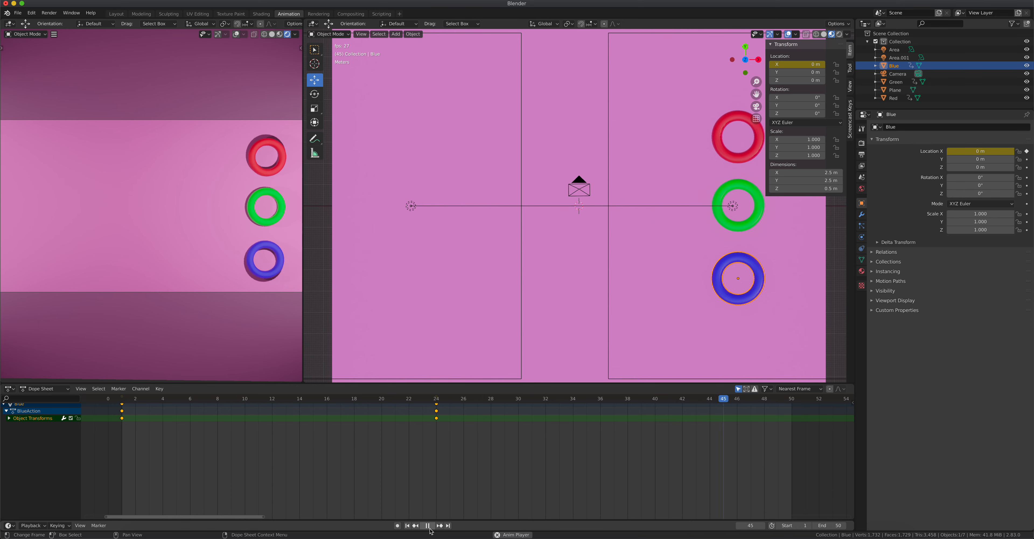
{"action": "left_click", "coordinate": [427, 526]}
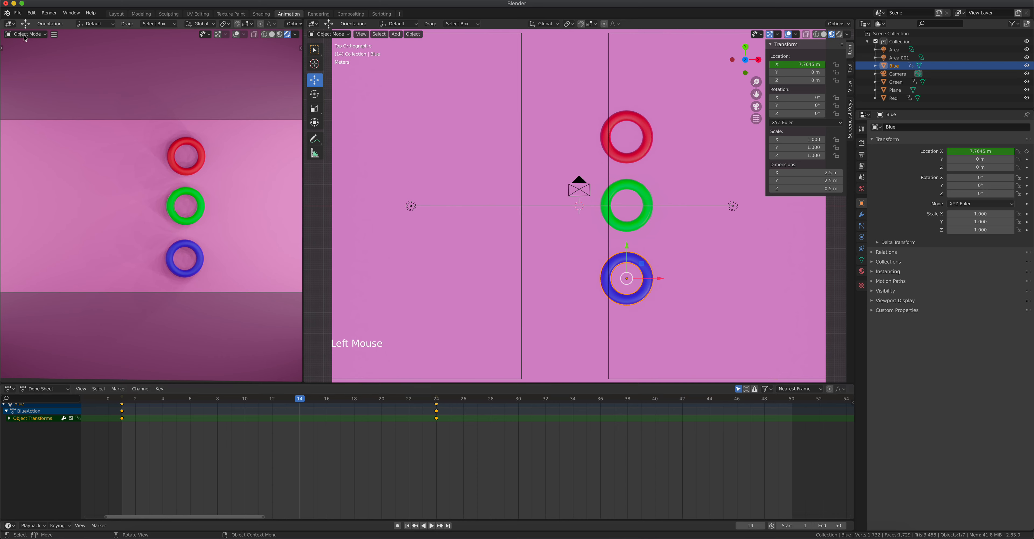
Step: Try the Shader Editor and Image Editor in the animation area, and return it to the Dope Sheet
{"action": "left_click", "coordinate": [18, 13]}
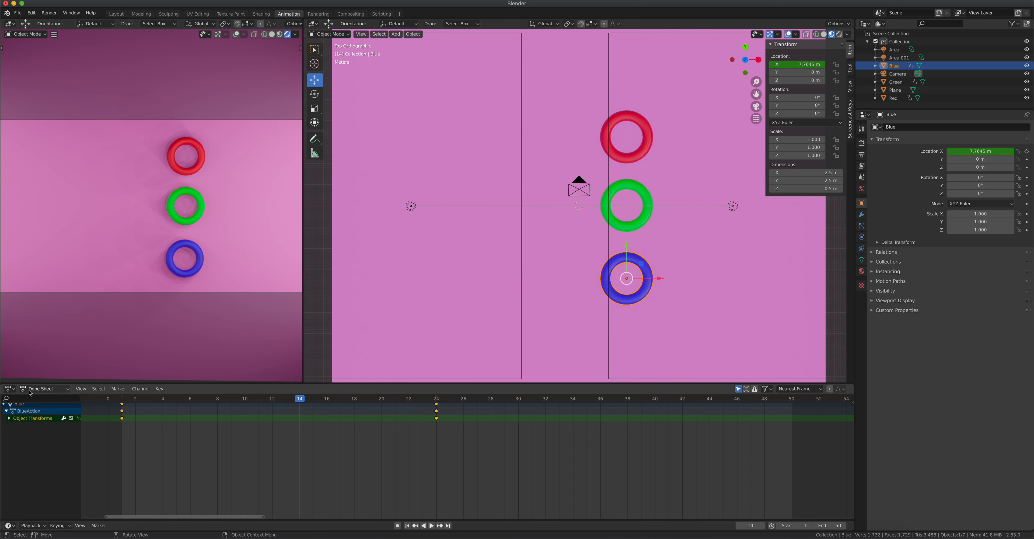
{"action": "left_click", "coordinate": [12, 392]}
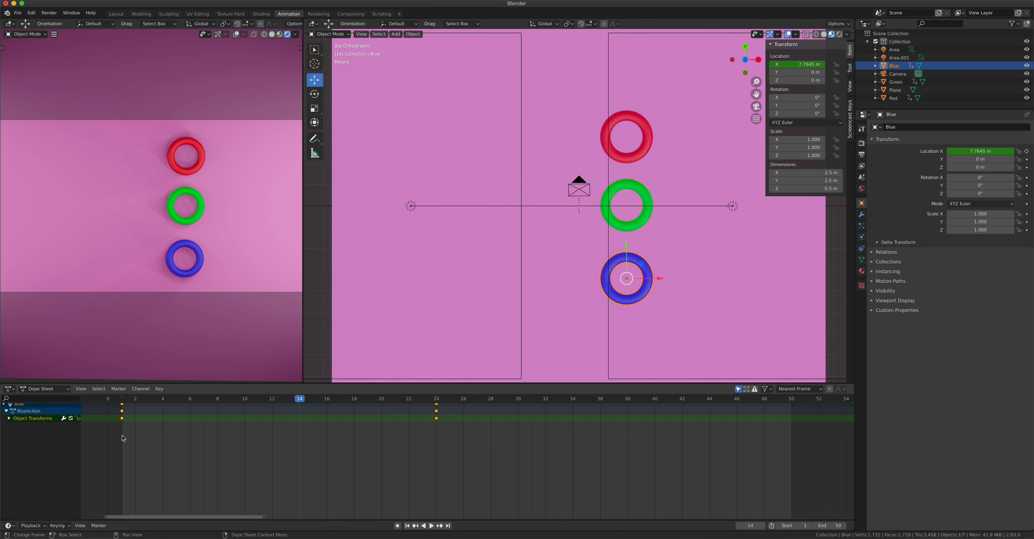
{"action": "left_click", "coordinate": [9, 388]}
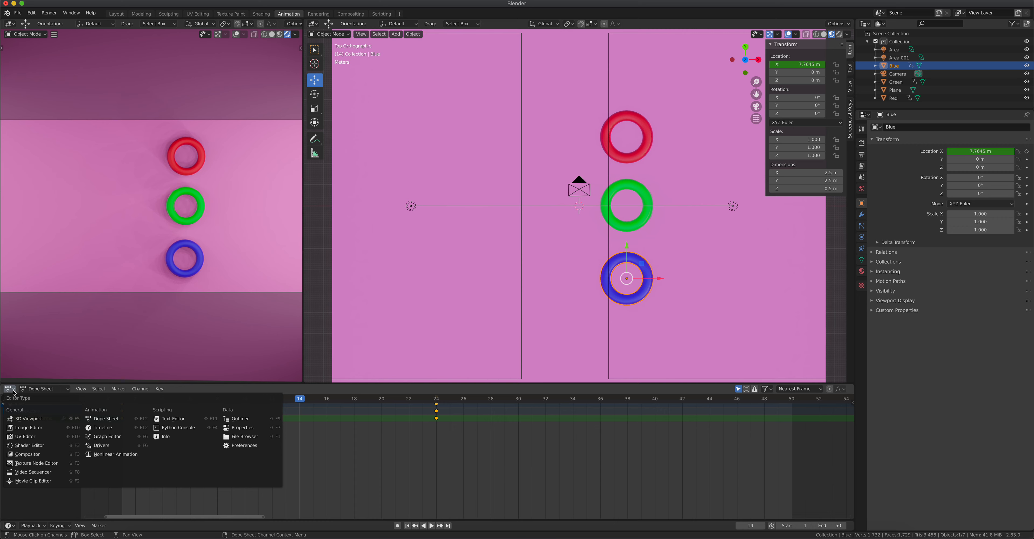
{"action": "left_click", "coordinate": [50, 448]}
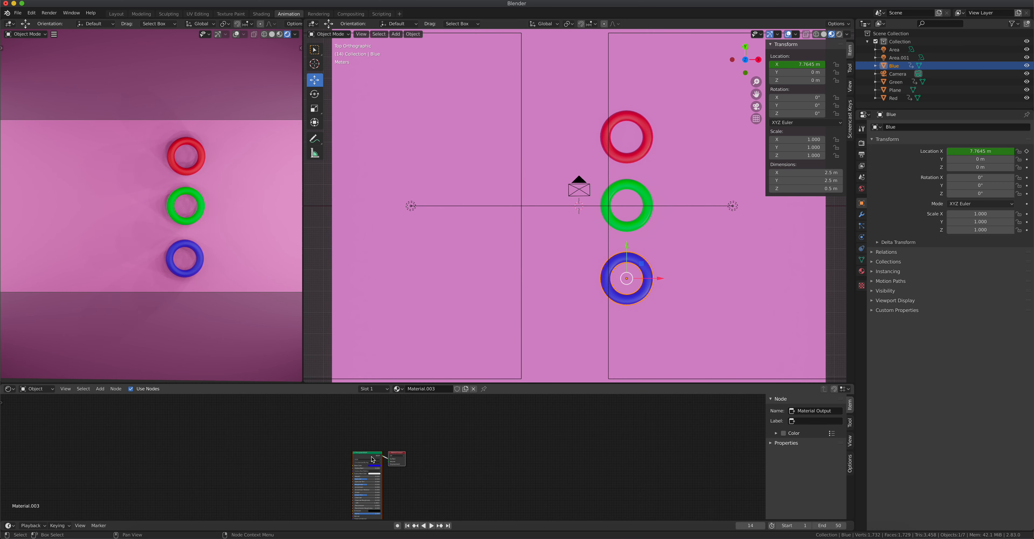
{"action": "left_click", "coordinate": [13, 390]}
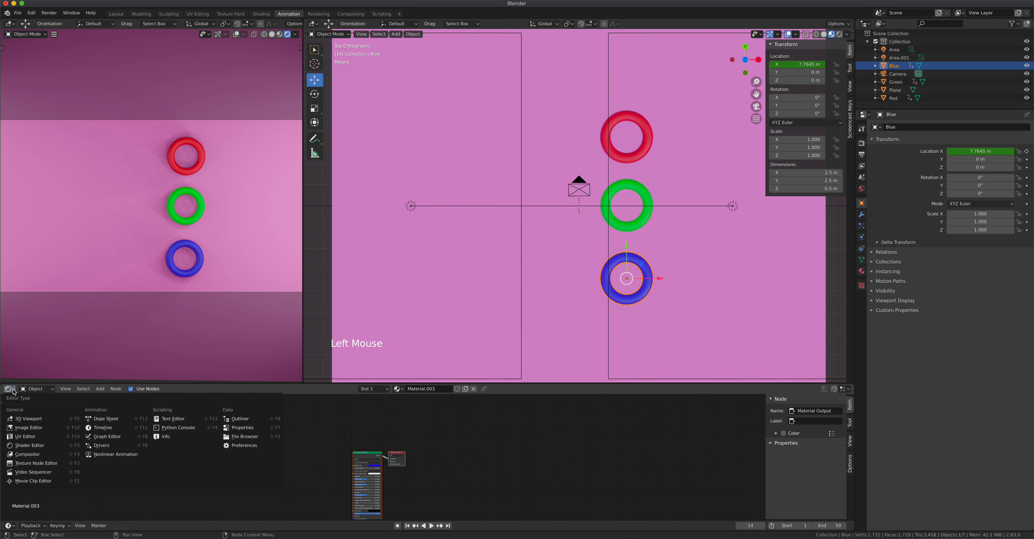
{"action": "left_click", "coordinate": [34, 429]}
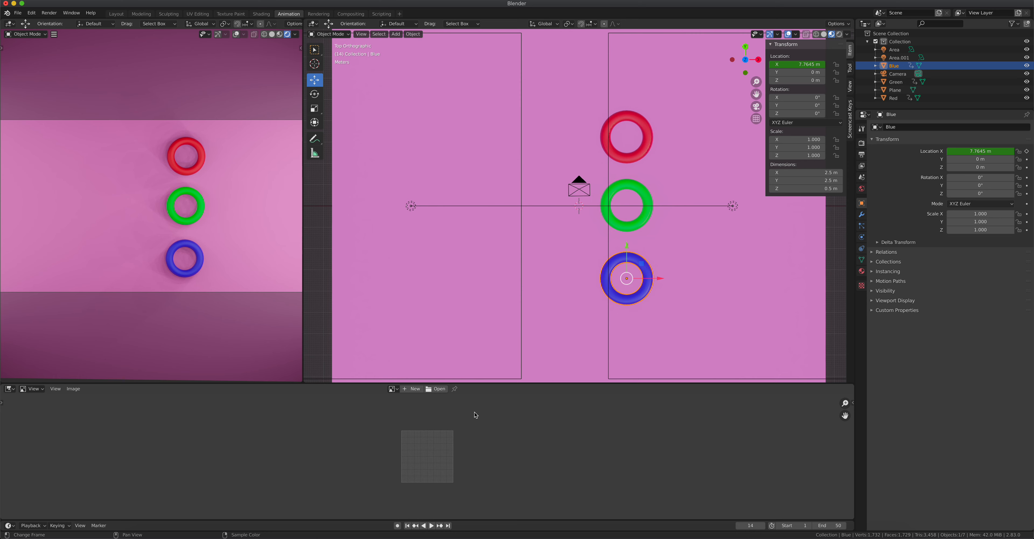
{"action": "left_click", "coordinate": [9, 389]}
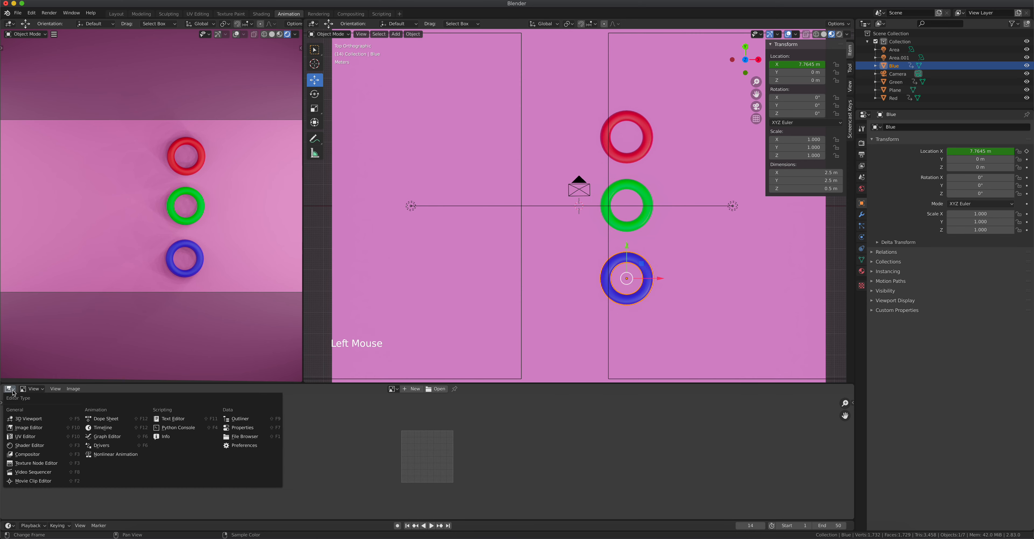
{"action": "left_click", "coordinate": [101, 420]}
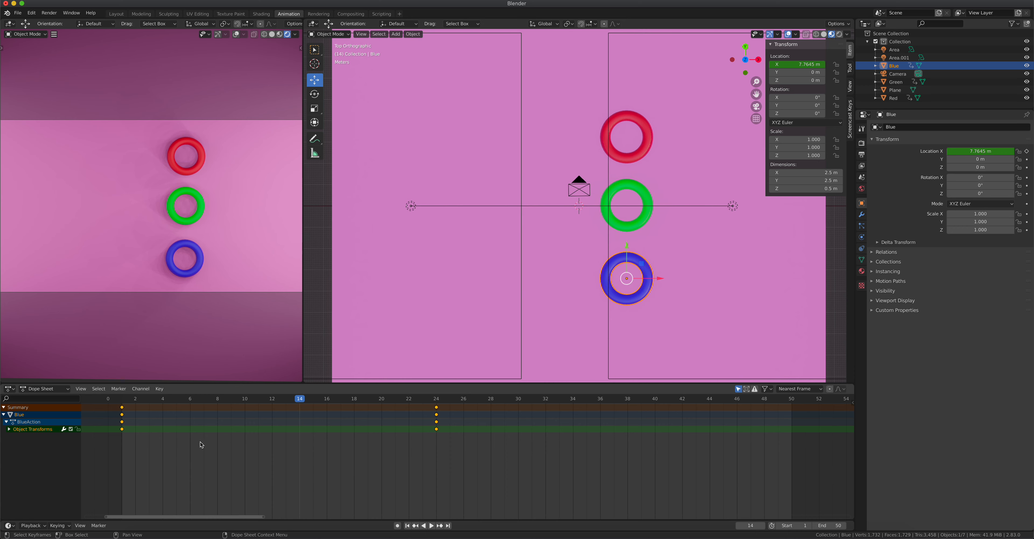
Step: Switch the Dope Sheet area to the Graph Editor, fit the blue torus's curve in view and return to frame 1
{"action": "left_click", "coordinate": [14, 389]}
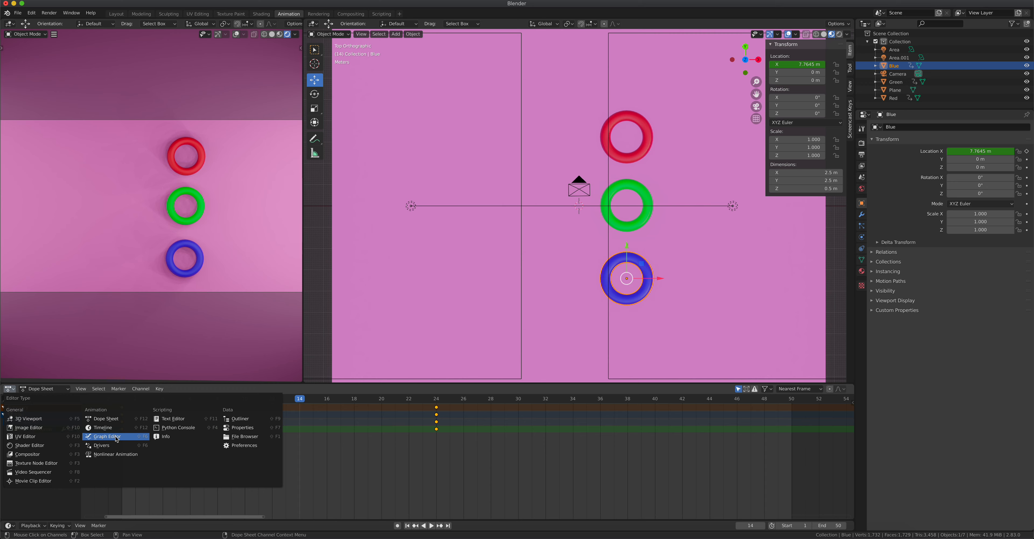
{"action": "left_click", "coordinate": [100, 436]}
{"action": "scroll", "coordinate": [302, 450], "scroll_direction": "down", "scroll_amount": 3}
{"action": "scroll", "coordinate": [302, 450], "scroll_direction": "up", "scroll_amount": 4}
{"action": "scroll", "coordinate": [302, 450], "scroll_direction": "down", "scroll_amount": 2}
{"action": "left_click_drag", "start_coordinate": [852, 457], "coordinate": [852, 421]}
{"action": "left_click_drag", "start_coordinate": [475, 517], "coordinate": [380, 524]}
{"action": "left_click_drag", "start_coordinate": [433, 399], "coordinate": [247, 428]}
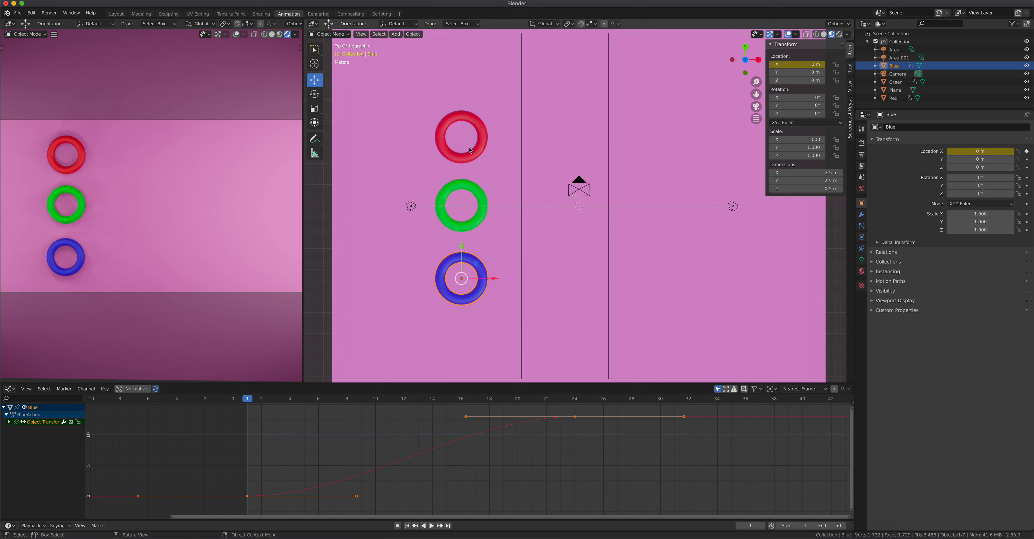
Step: Show the red torus's animation curve, play and stop the animation, and return to frame 1
{"action": "left_click", "coordinate": [470, 158]}
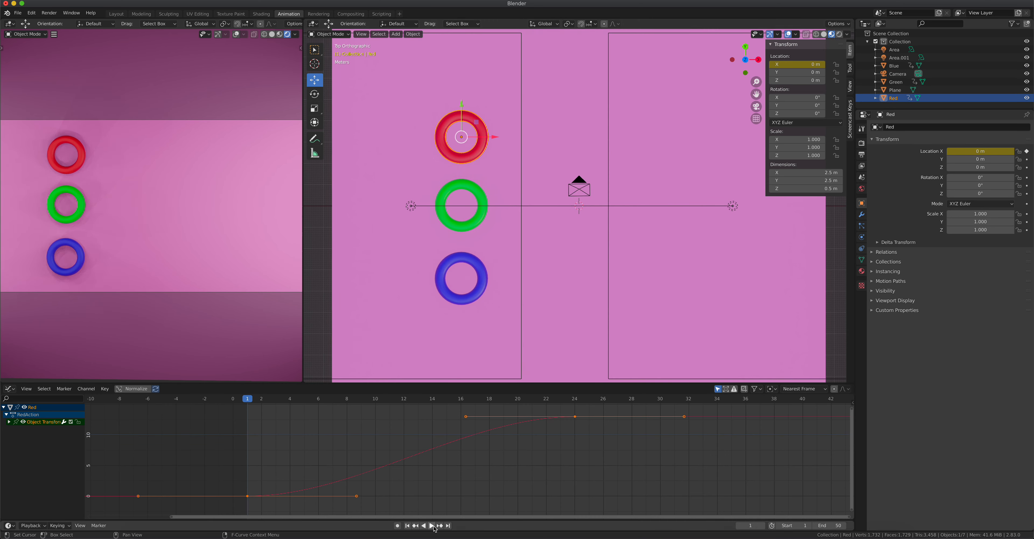
{"action": "left_click", "coordinate": [432, 525]}
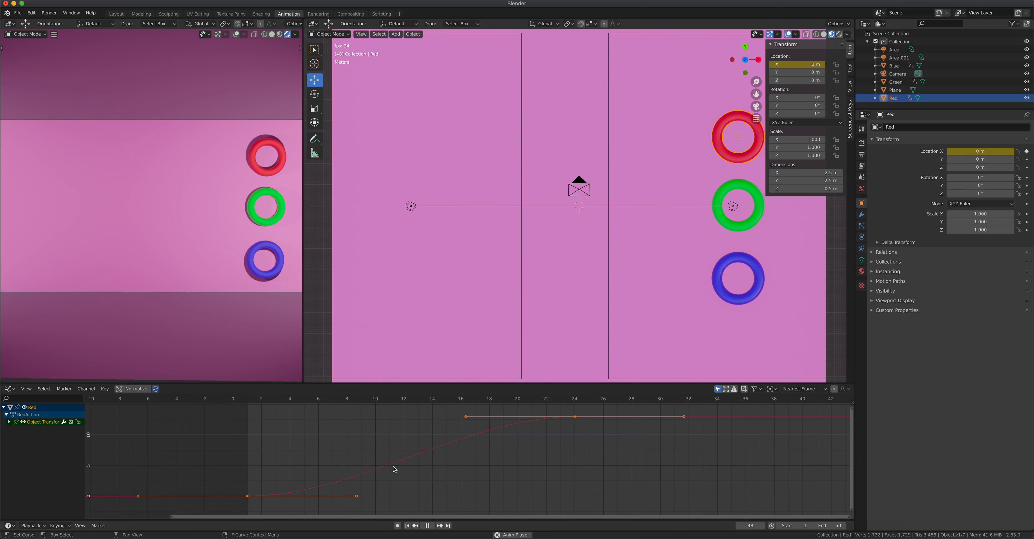
{"action": "left_click", "coordinate": [429, 525]}
{"action": "left_click_drag", "start_coordinate": [406, 406], "coordinate": [245, 420]}
Step: Select the red curve's keyframes in turn, and try to move the incoming handle of its frame 24 keyframe
{"action": "left_click", "coordinate": [242, 487]}
{"action": "left_click", "coordinate": [236, 486]}
{"action": "left_click_drag", "start_coordinate": [234, 484], "coordinate": [250, 503]}
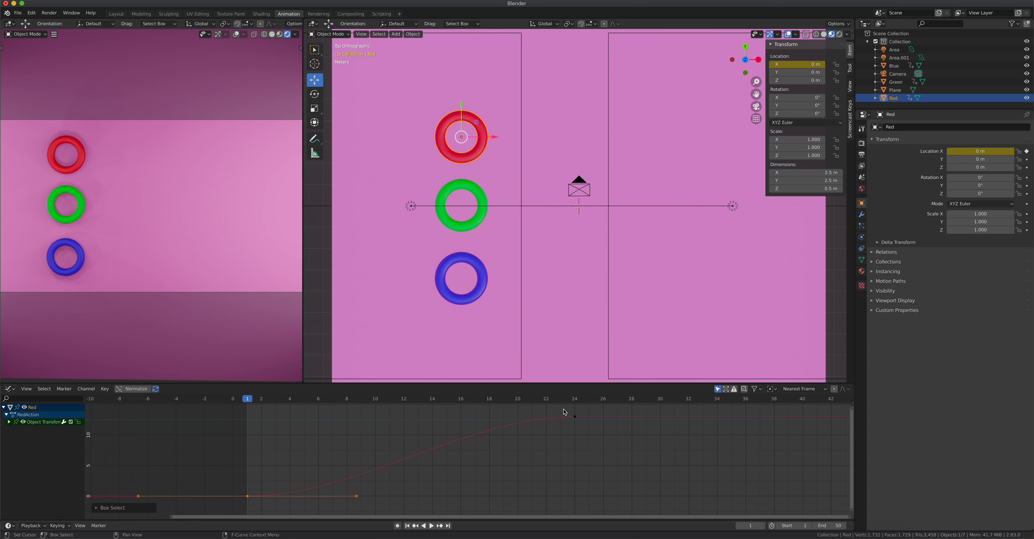
{"action": "left_click_drag", "start_coordinate": [563, 409], "coordinate": [585, 423]}
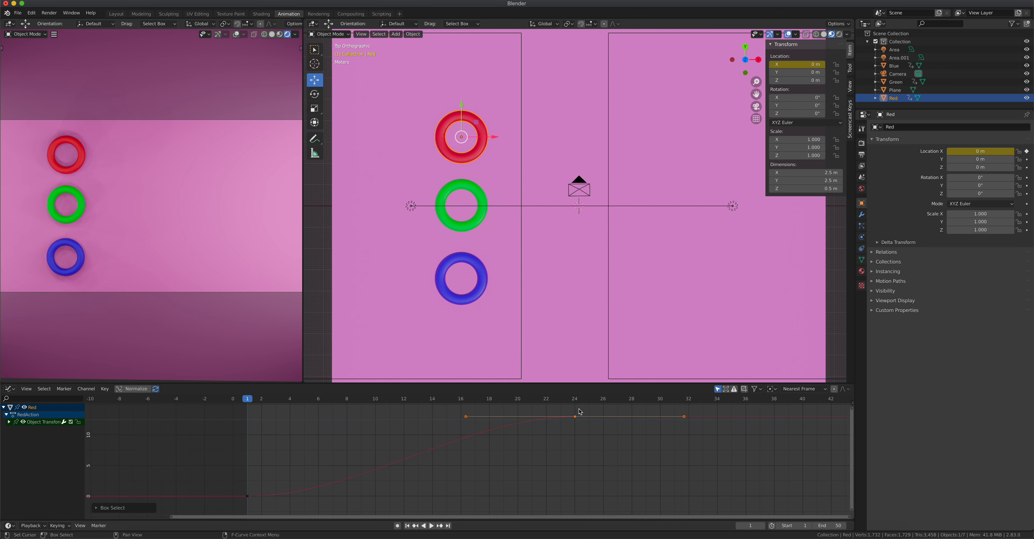
{"action": "left_click", "coordinate": [469, 421]}
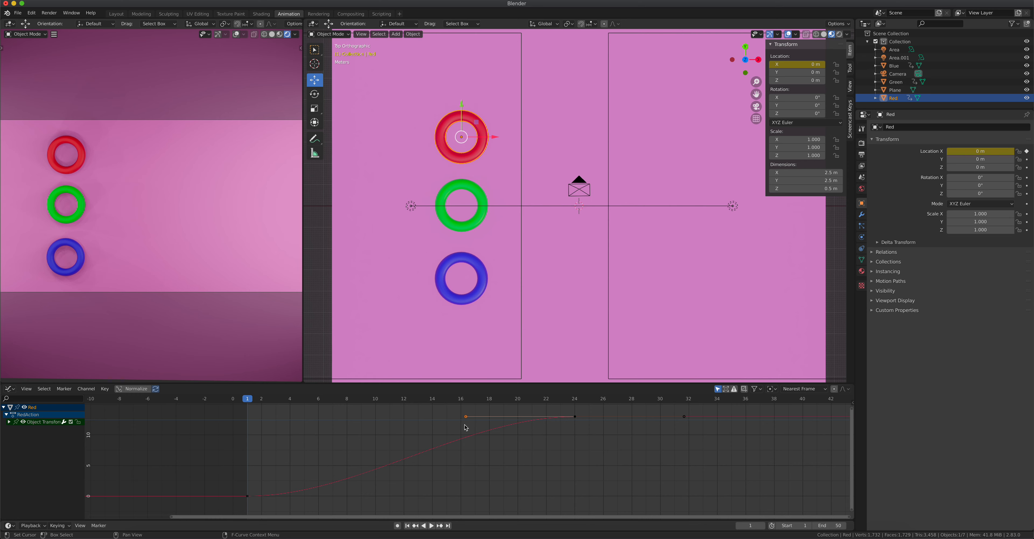
{"action": "left_click", "coordinate": [851, 120]}
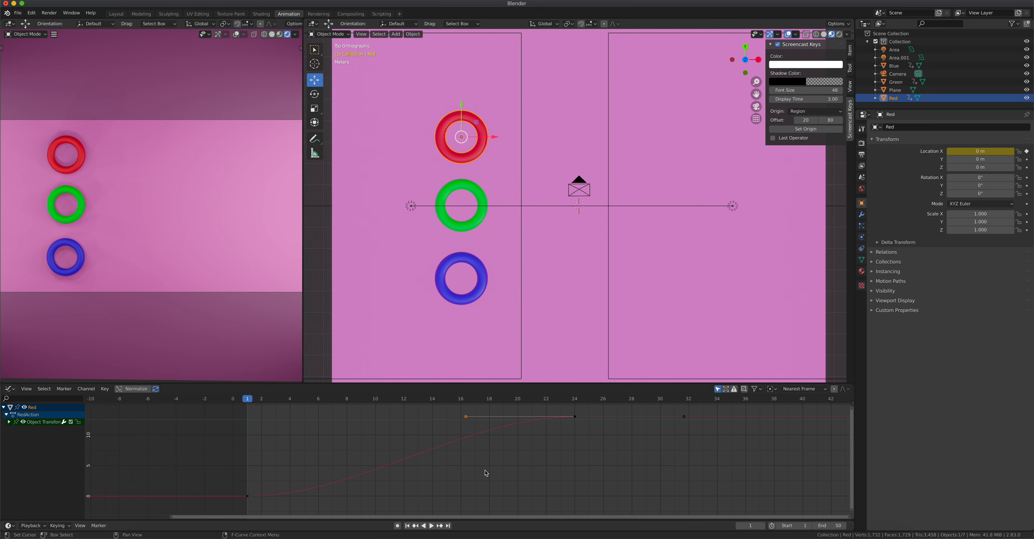
{"action": "key", "text": "g"}
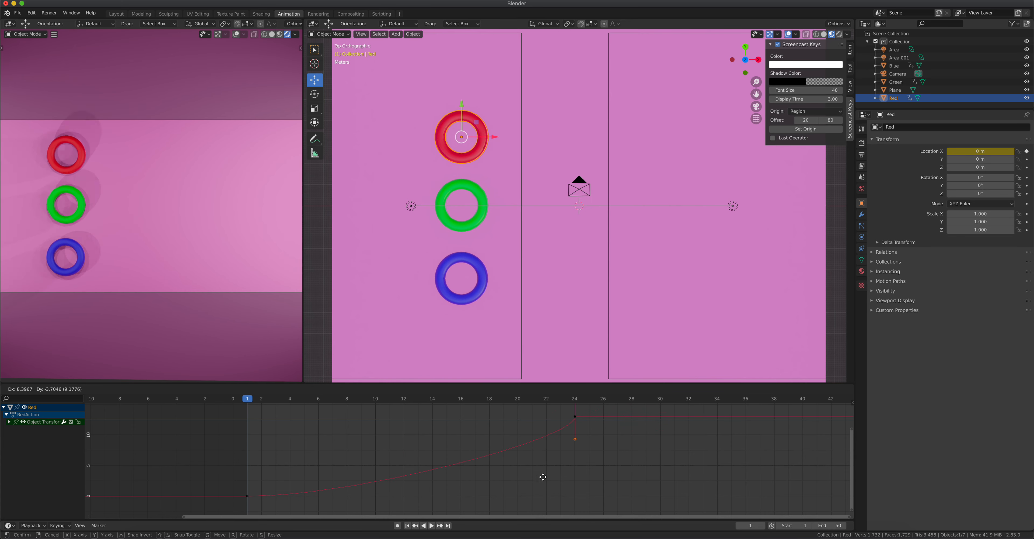
{"action": "right_click", "coordinate": [524, 460]}
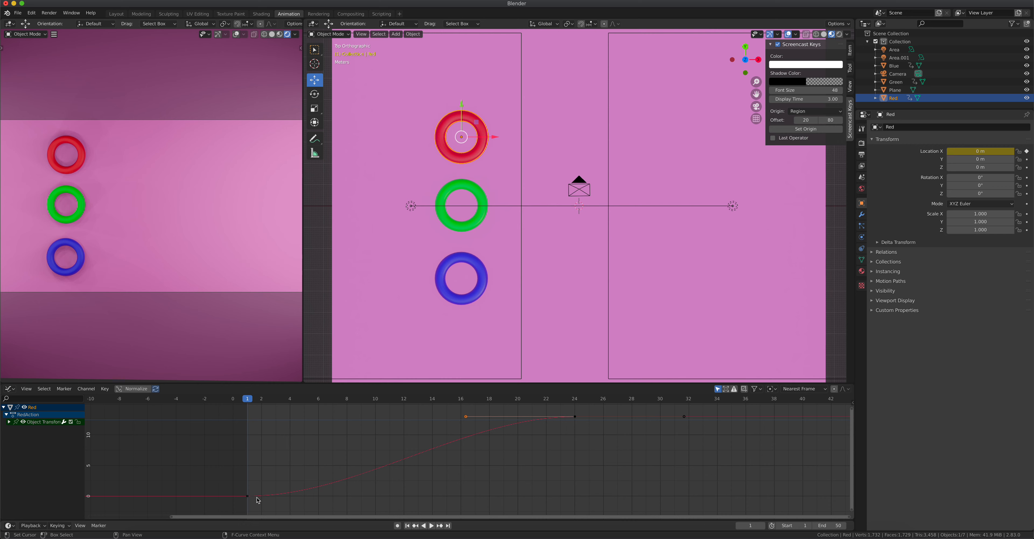
Step: Set the interpolation mode of the red torus's frame 1 keyframe to Bezier
{"action": "left_click", "coordinate": [248, 497]}
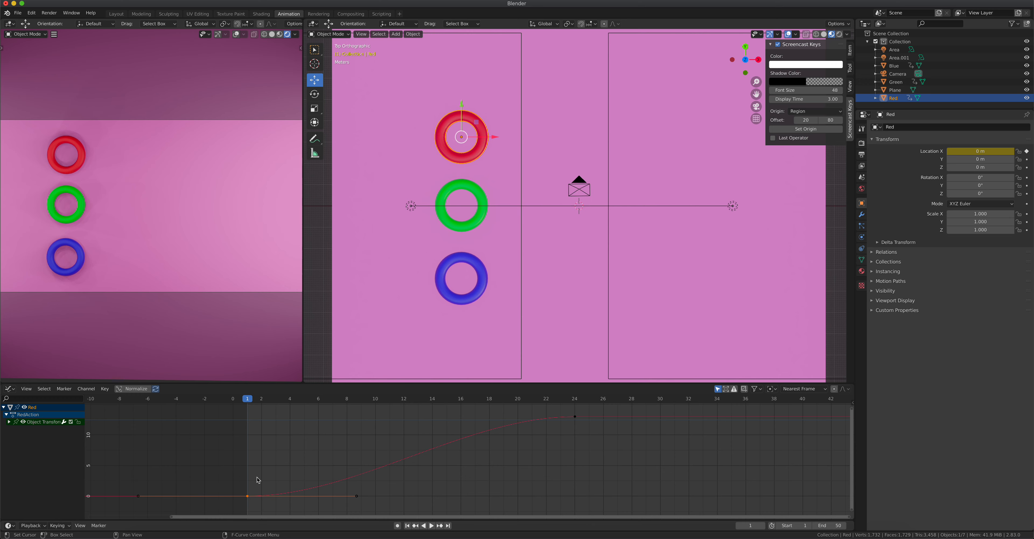
{"action": "right_click", "coordinate": [249, 498]}
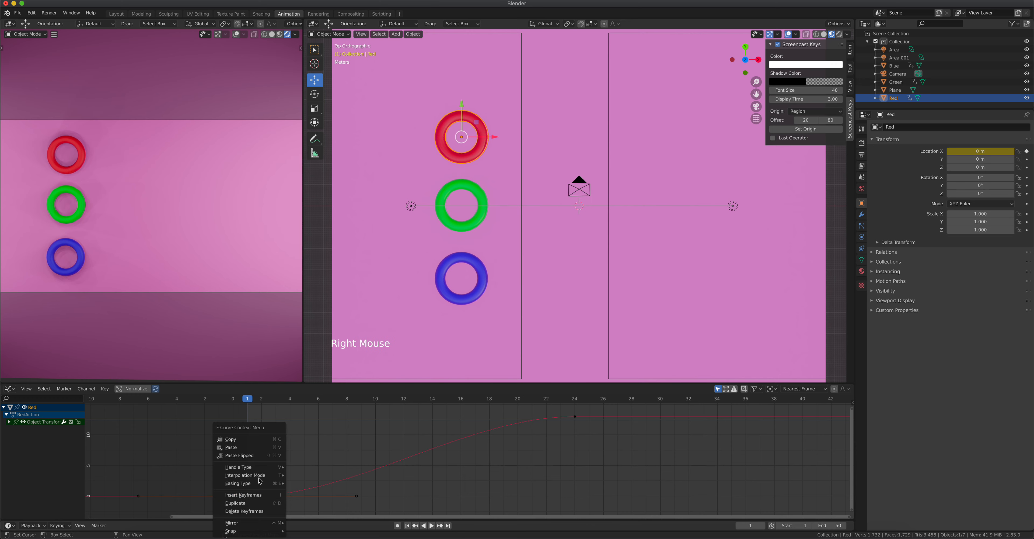
{"action": "mouse_move", "coordinate": [252, 478]}
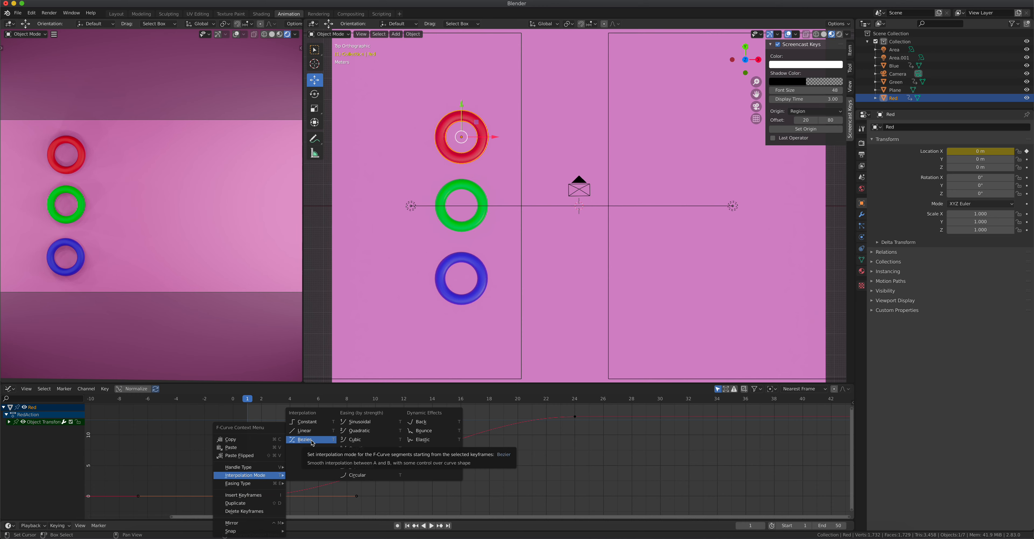
{"action": "left_click", "coordinate": [307, 439]}
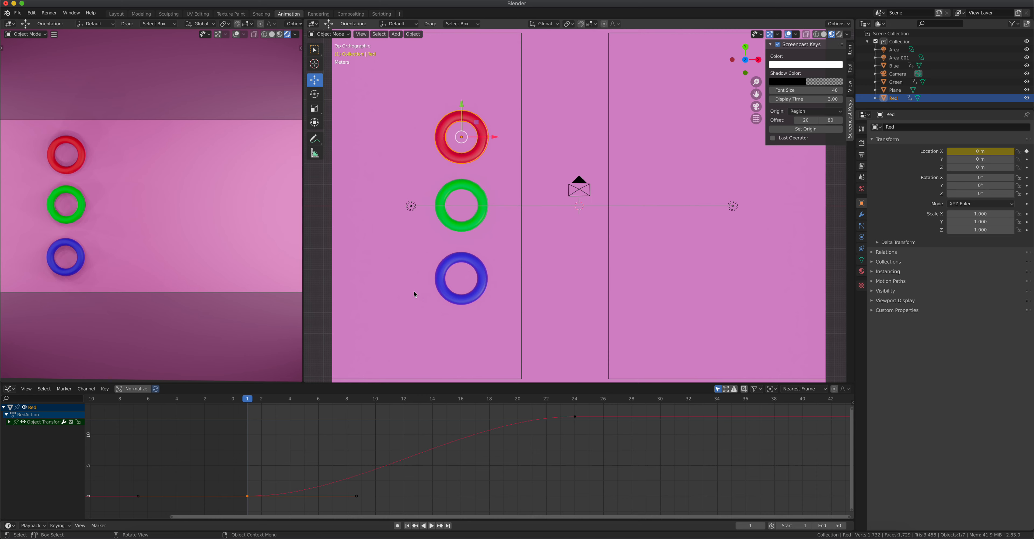
Step: Set the green torus's frame 1 keyframe to Linear interpolation, and play and stop the animation to compare the motion
{"action": "left_click", "coordinate": [470, 186]}
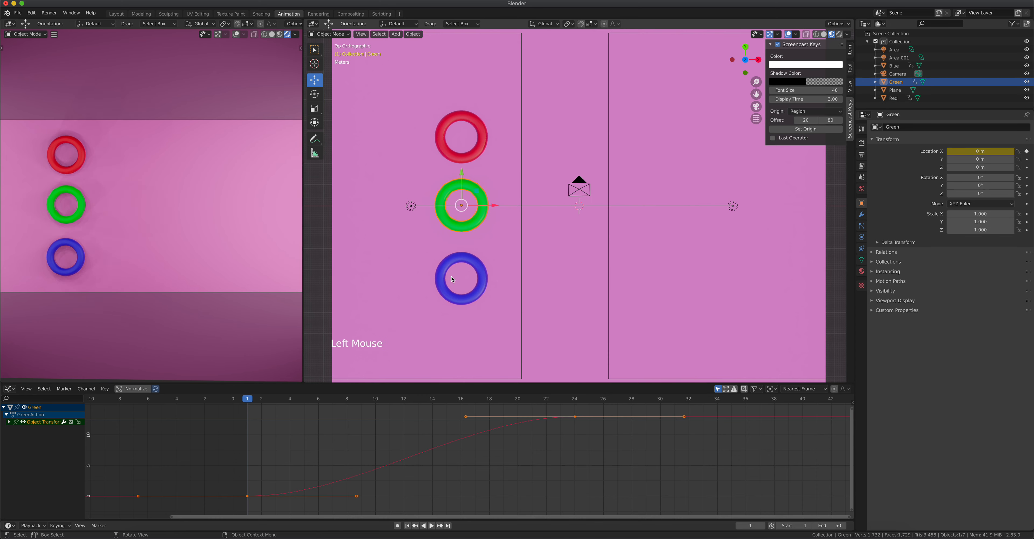
{"action": "left_click", "coordinate": [247, 497]}
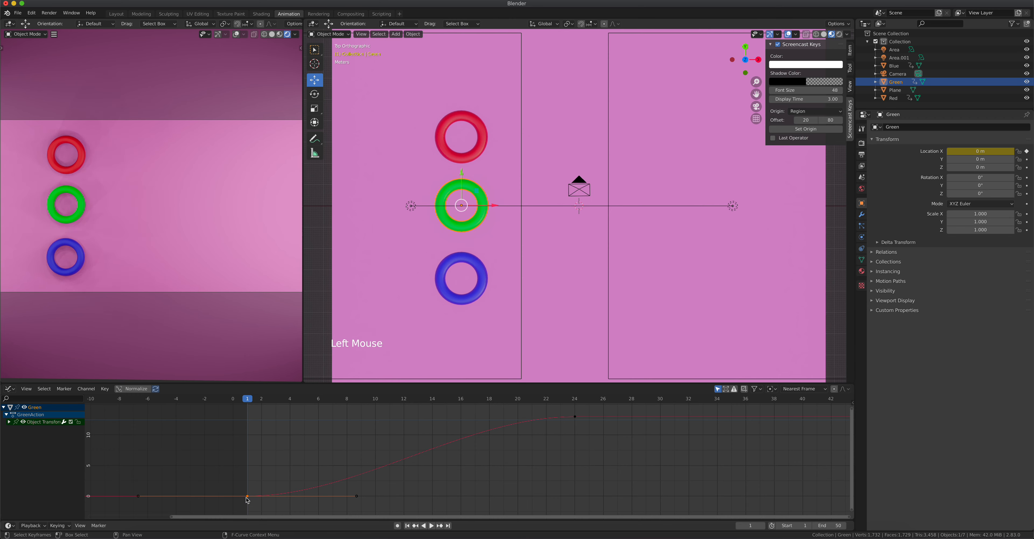
{"action": "right_click", "coordinate": [247, 499]}
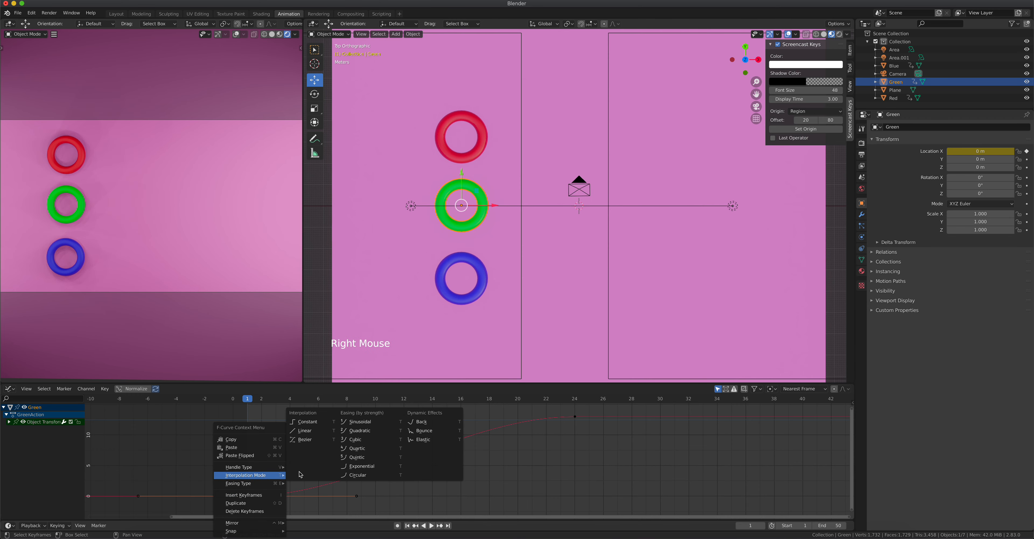
{"action": "left_click", "coordinate": [304, 430]}
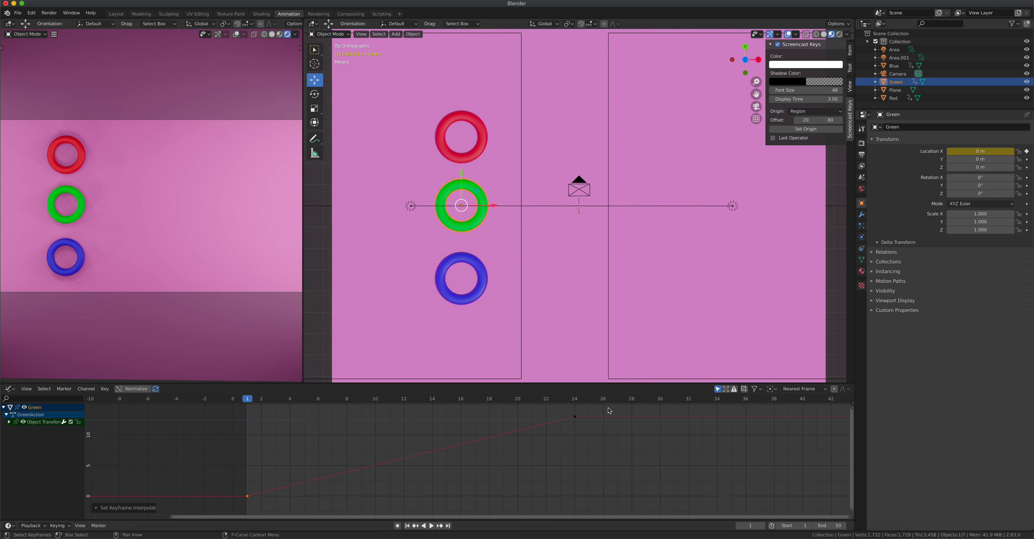
{"action": "left_click", "coordinate": [432, 525]}
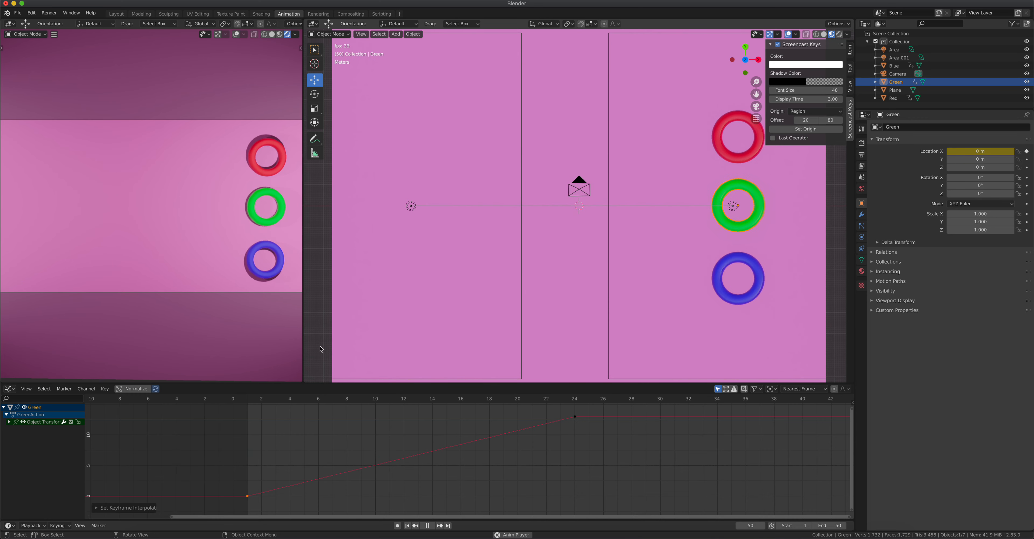
{"action": "left_click", "coordinate": [428, 525]}
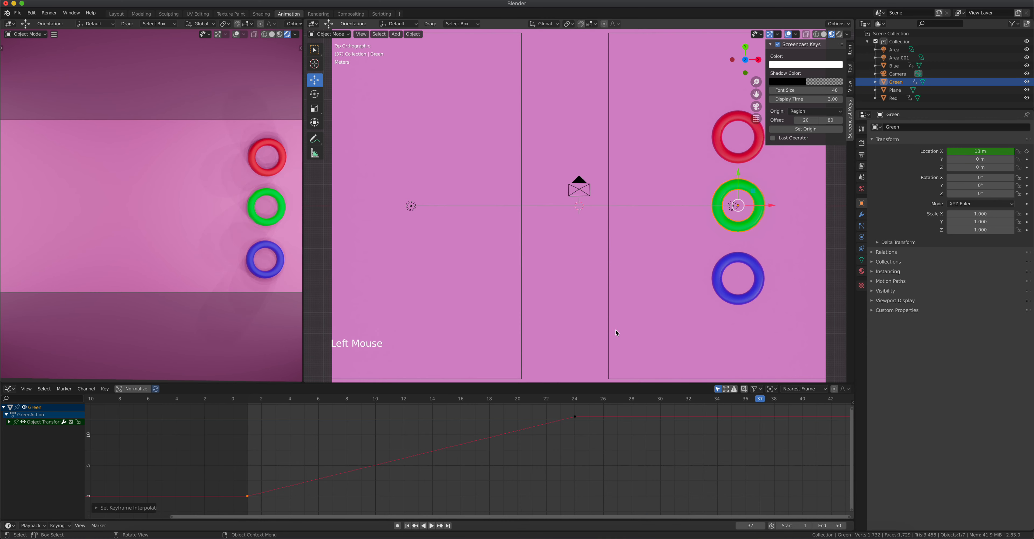
Step: Set the blue torus's frame 1 keyframe to Constant interpolation, and play and stop the animation to compare the motion
{"action": "left_click", "coordinate": [724, 299]}
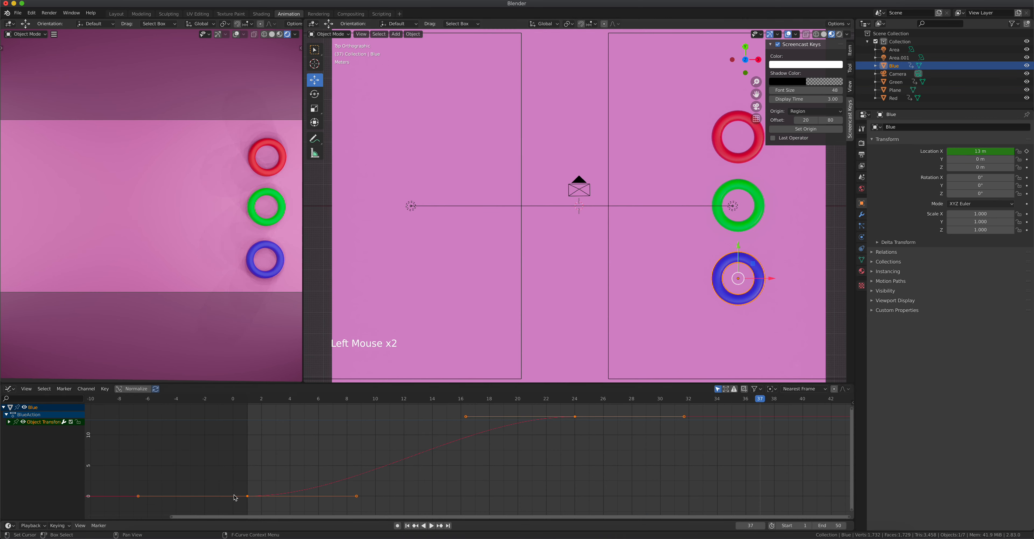
{"action": "left_click", "coordinate": [247, 496]}
{"action": "right_click", "coordinate": [247, 498]}
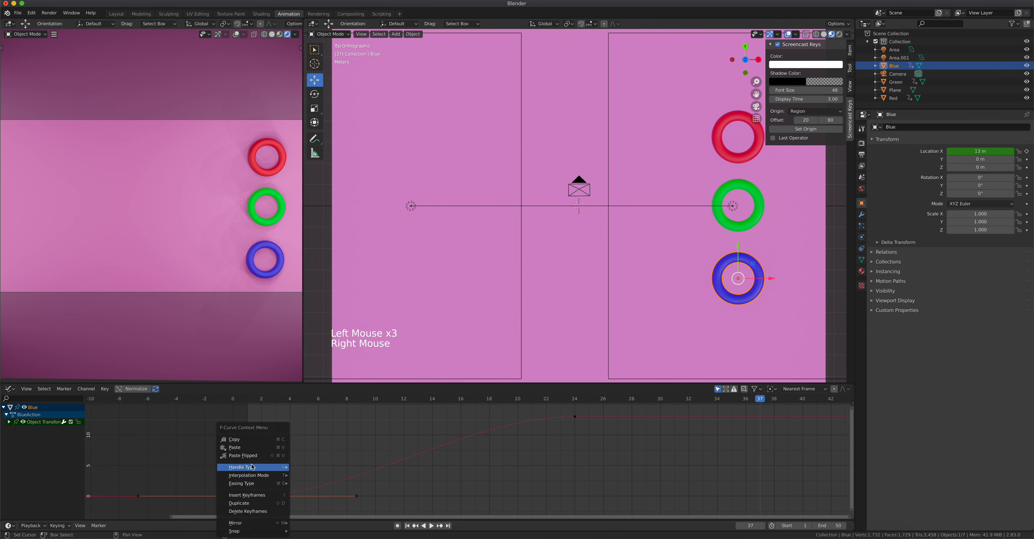
{"action": "mouse_move", "coordinate": [259, 477]}
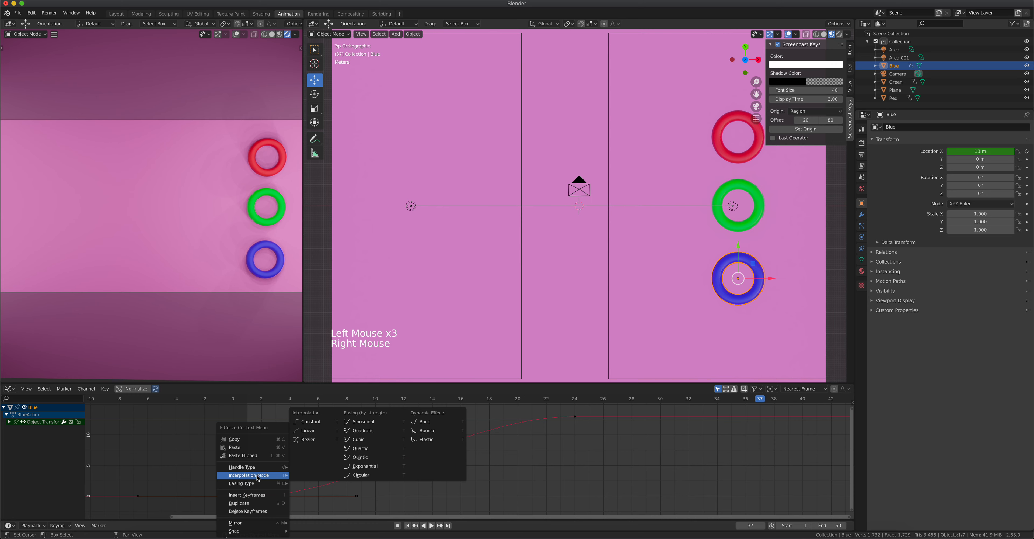
{"action": "left_click", "coordinate": [321, 424]}
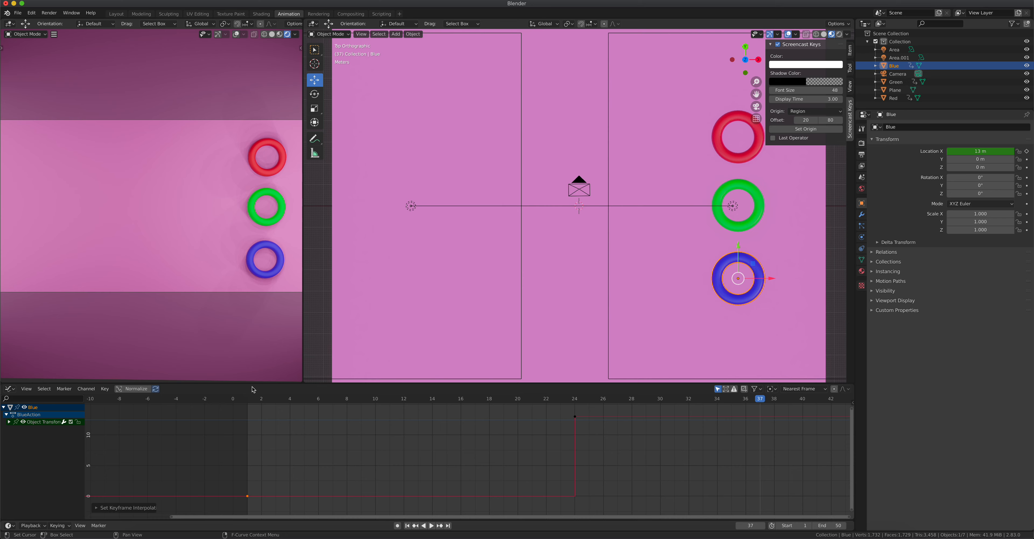
{"action": "left_click", "coordinate": [432, 525]}
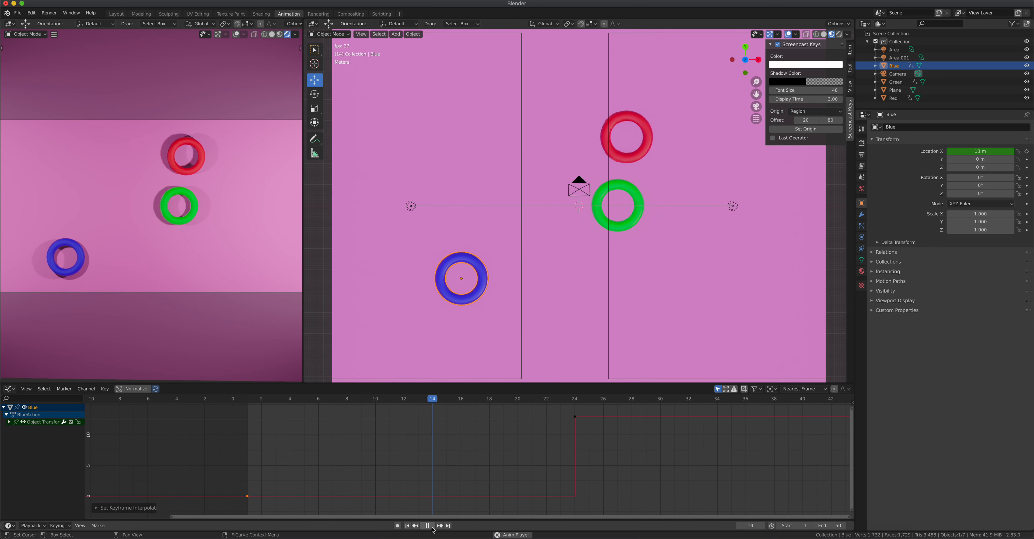
{"action": "left_click", "coordinate": [428, 525]}
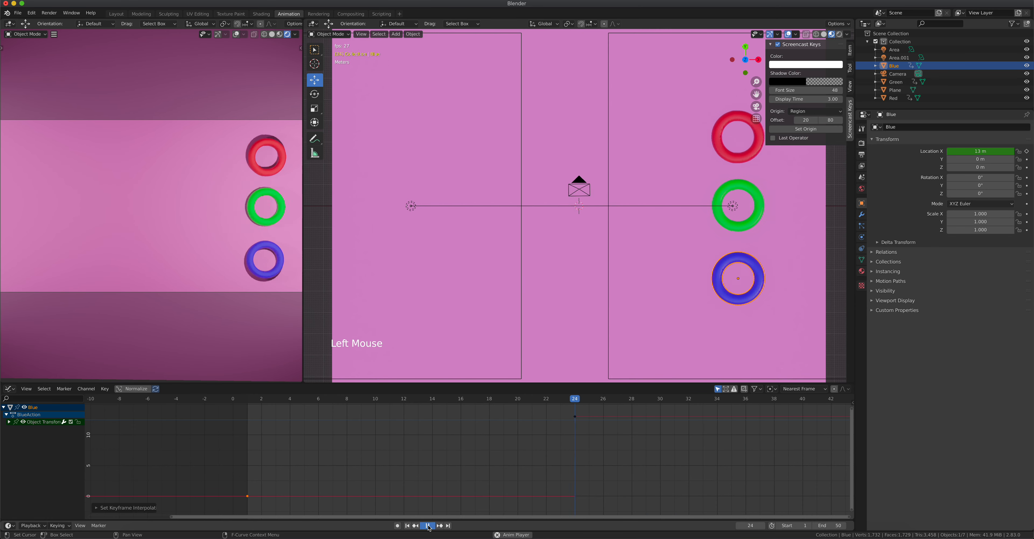
Step: Return to frame 1 and set the green torus's frame 1 keyframe back to Bezier interpolation
{"action": "left_click", "coordinate": [725, 156]}
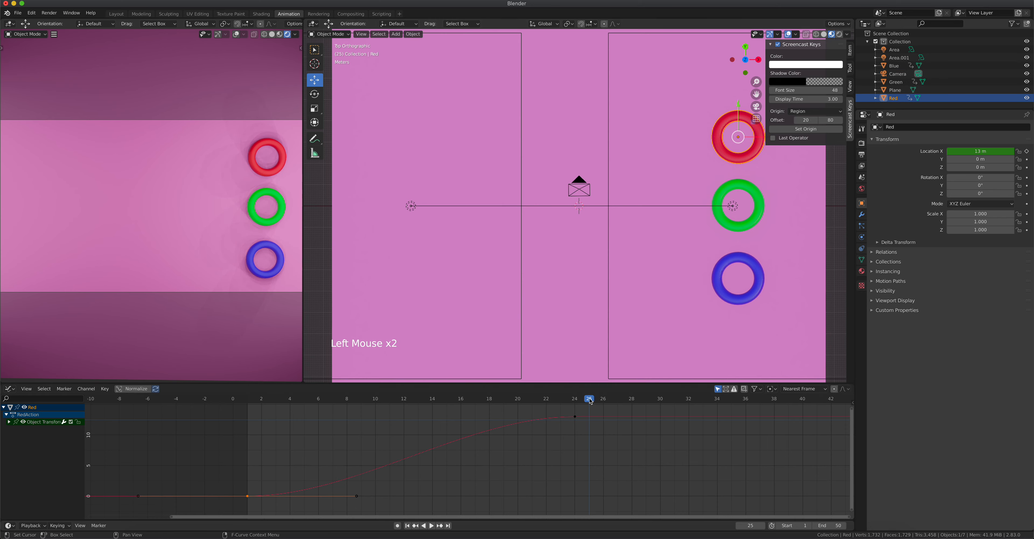
{"action": "left_click_drag", "start_coordinate": [555, 401], "coordinate": [247, 415]}
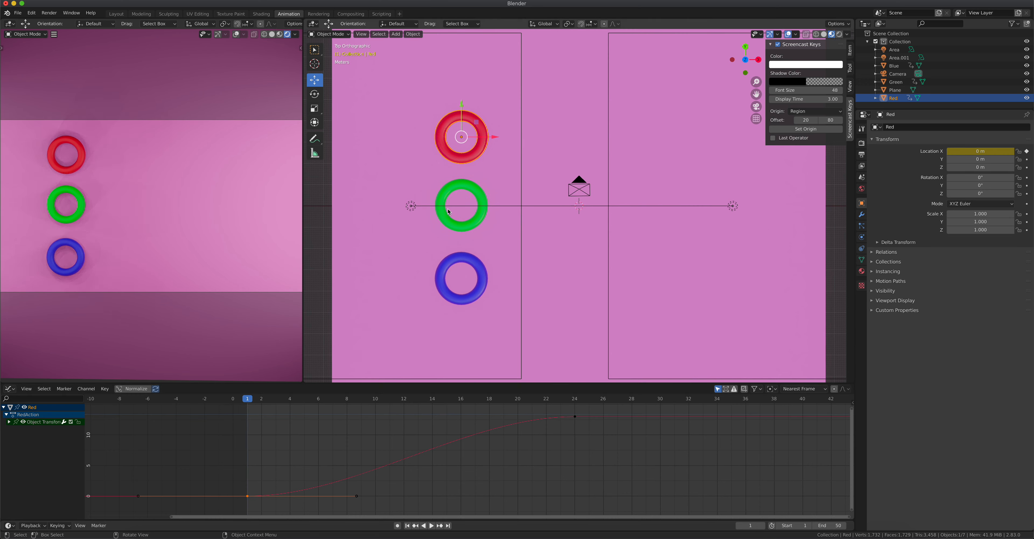
{"action": "left_click", "coordinate": [458, 185]}
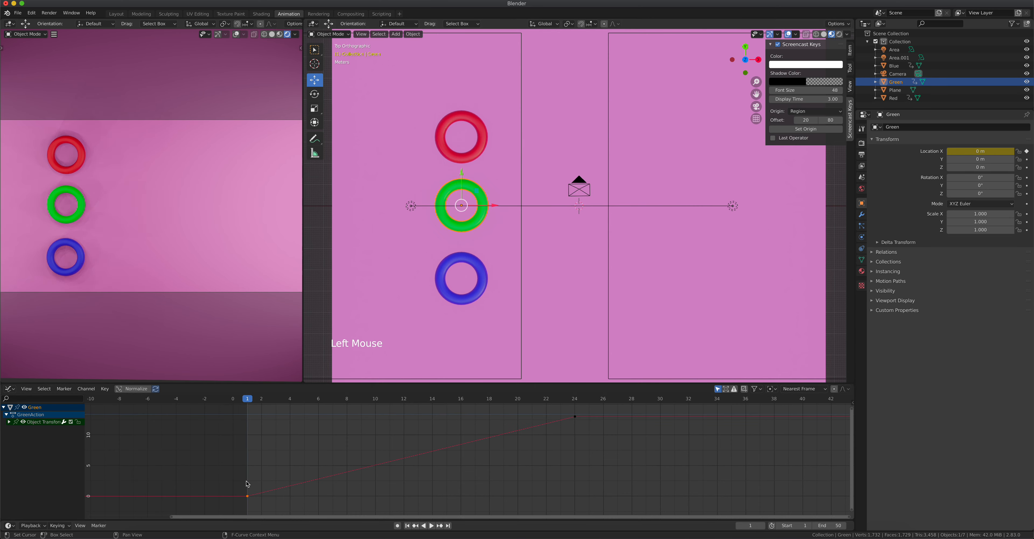
{"action": "right_click", "coordinate": [249, 497]}
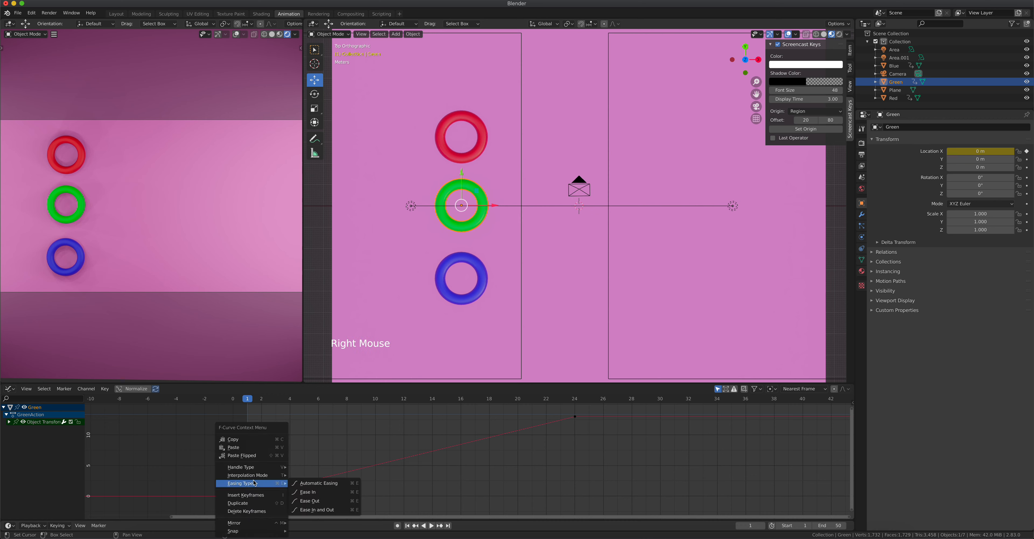
{"action": "mouse_move", "coordinate": [263, 476]}
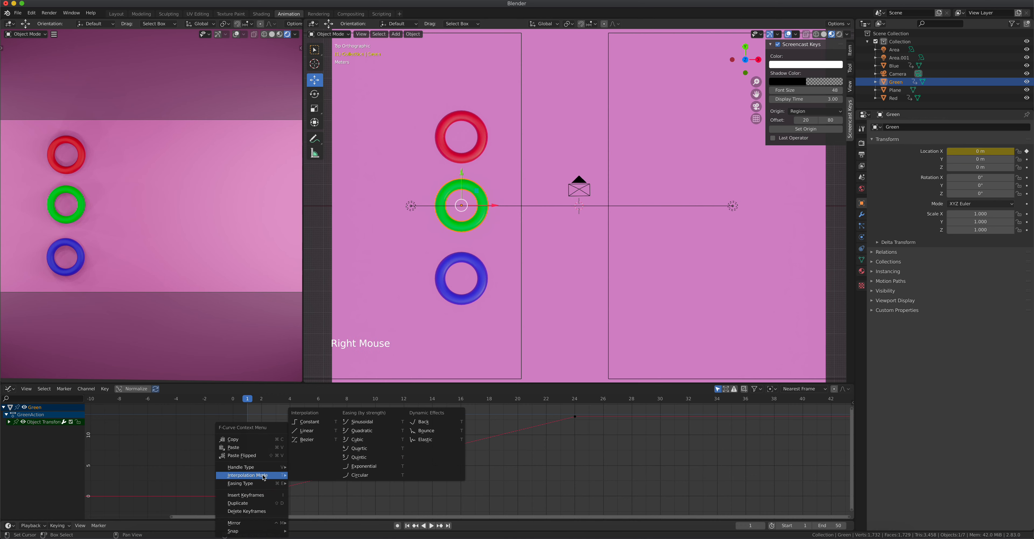
{"action": "left_click", "coordinate": [309, 440]}
Step: Set the blue torus's frame 1 keyframe back to Bezier interpolation
{"action": "left_click", "coordinate": [449, 300]}
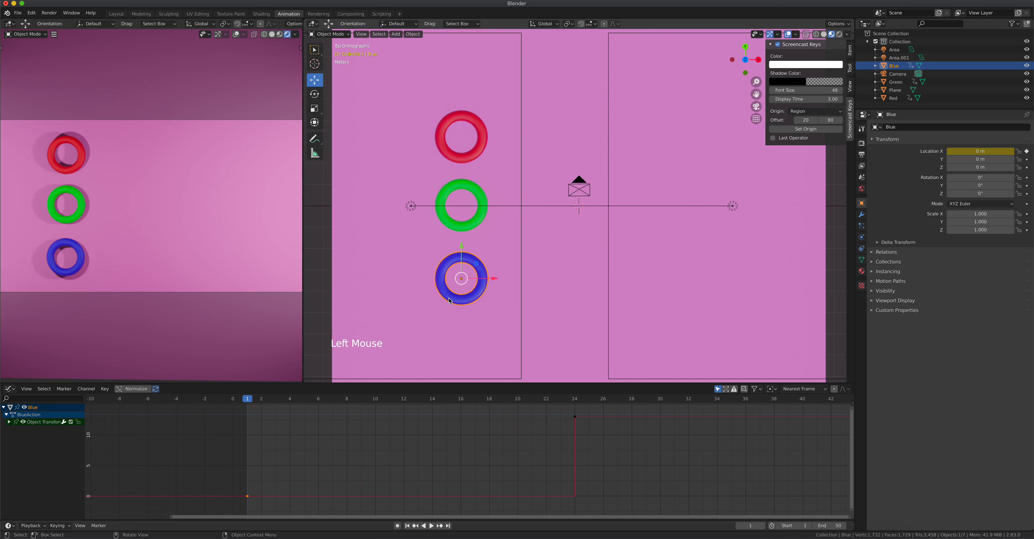
{"action": "left_click", "coordinate": [247, 496]}
{"action": "right_click", "coordinate": [249, 497]}
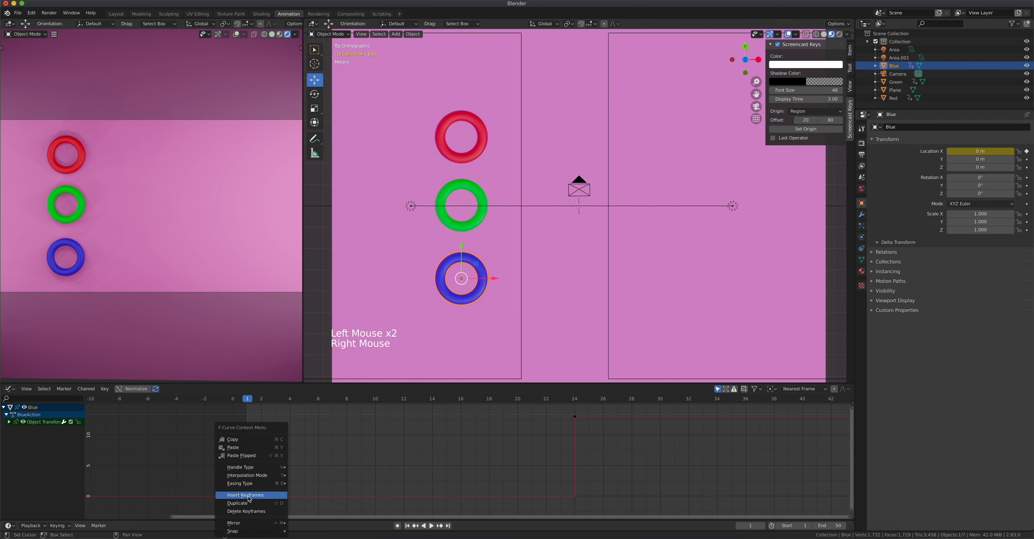
{"action": "mouse_move", "coordinate": [267, 477]}
{"action": "left_click", "coordinate": [306, 439]}
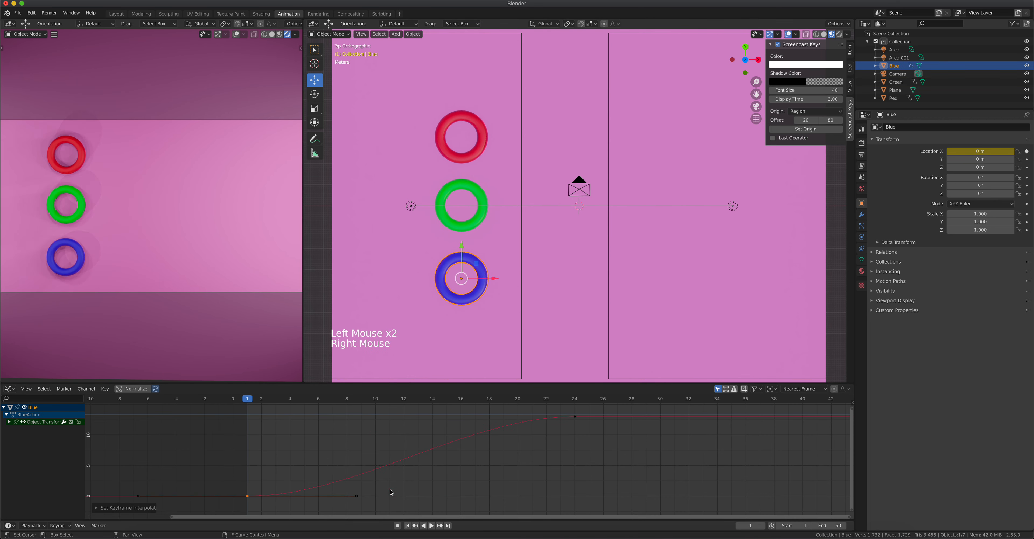
Step: Play and stop the animation, return to frame 1, and show the red torus's curve
{"action": "left_click", "coordinate": [431, 526]}
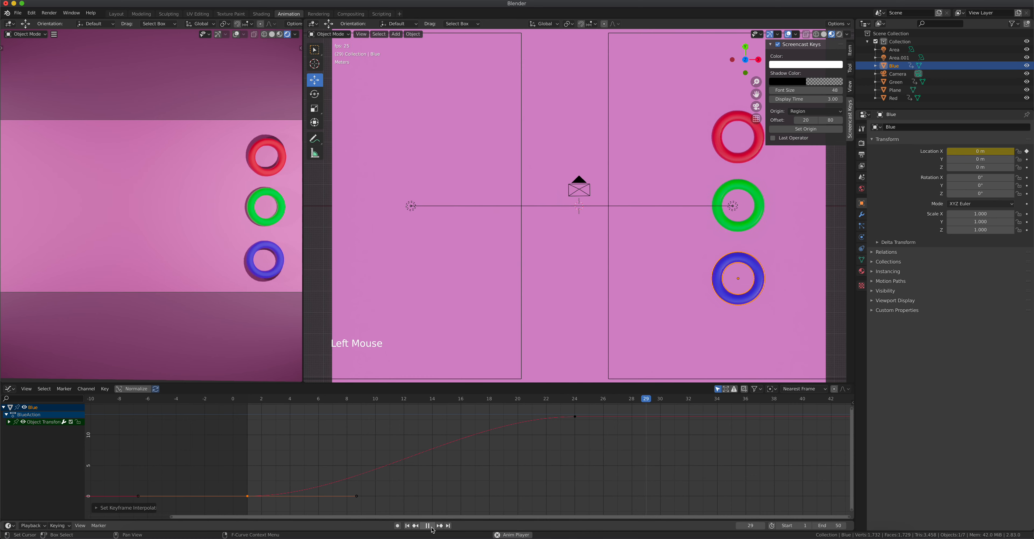
{"action": "left_click", "coordinate": [428, 526]}
{"action": "left_click_drag", "start_coordinate": [481, 401], "coordinate": [248, 400]}
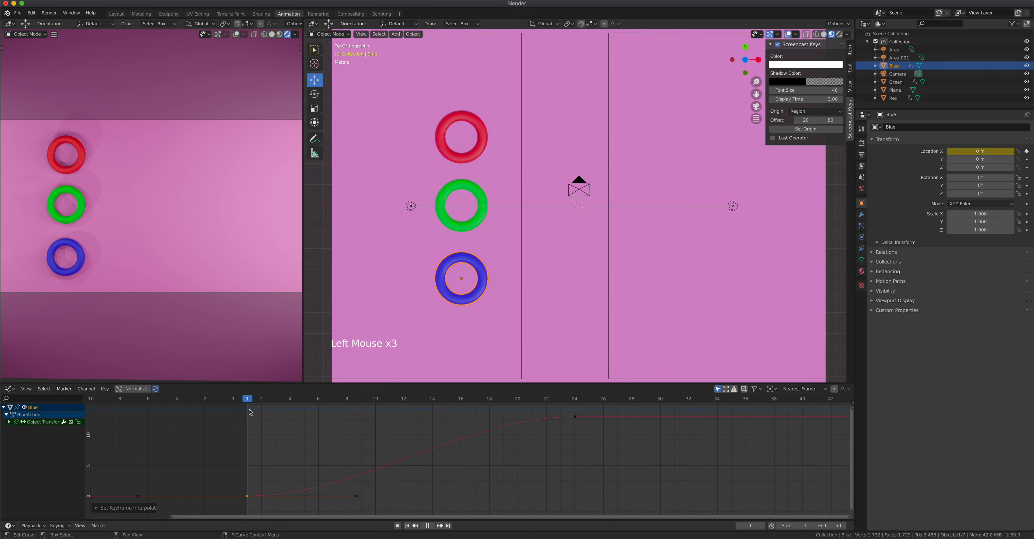
{"action": "left_click", "coordinate": [460, 161]}
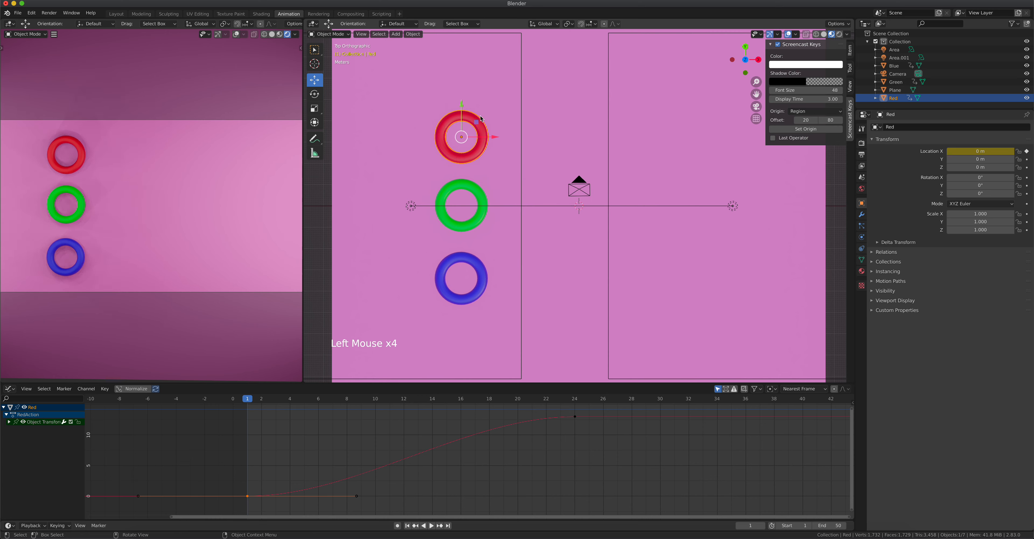
Step: Select the green curve's frame 24 keyframe and try to move its incoming handle
{"action": "left_click", "coordinate": [462, 191]}
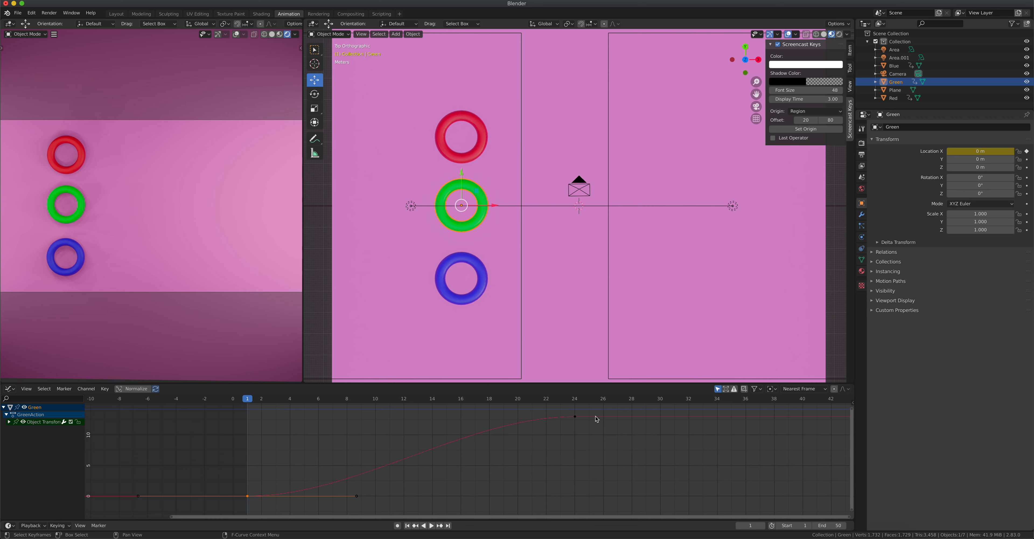
{"action": "left_click", "coordinate": [576, 417]}
{"action": "left_click_drag", "start_coordinate": [457, 413], "coordinate": [474, 428]}
{"action": "left_click_drag", "start_coordinate": [570, 411], "coordinate": [582, 431]}
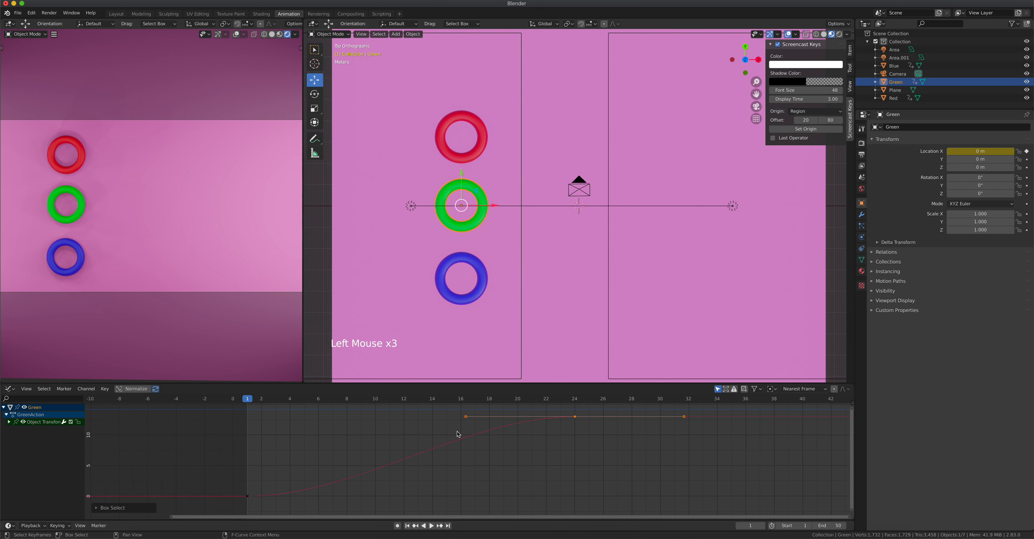
{"action": "left_click_drag", "start_coordinate": [475, 431], "coordinate": [445, 407]}
{"action": "left_click", "coordinate": [575, 417]}
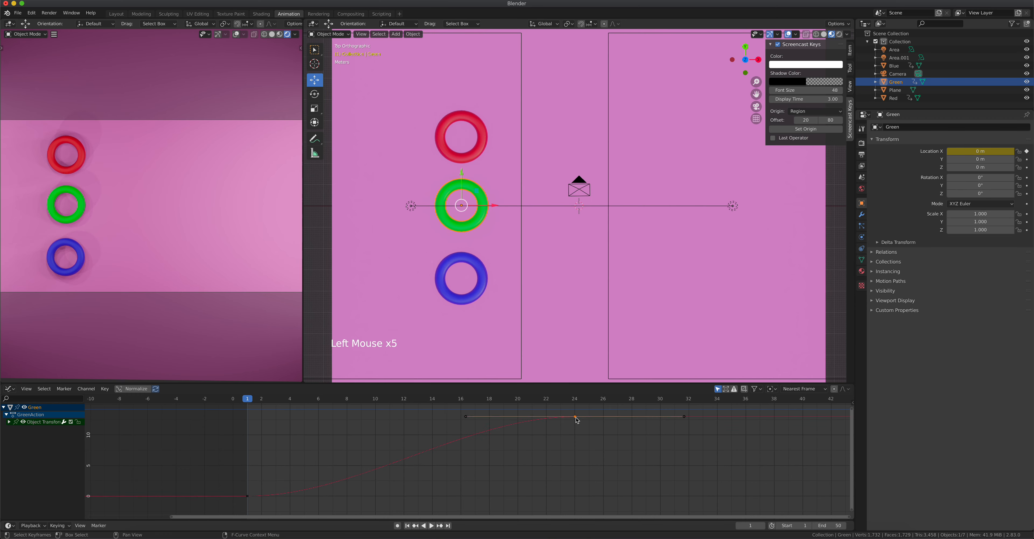
{"action": "left_click", "coordinate": [466, 417]}
{"action": "key", "text": "g"}
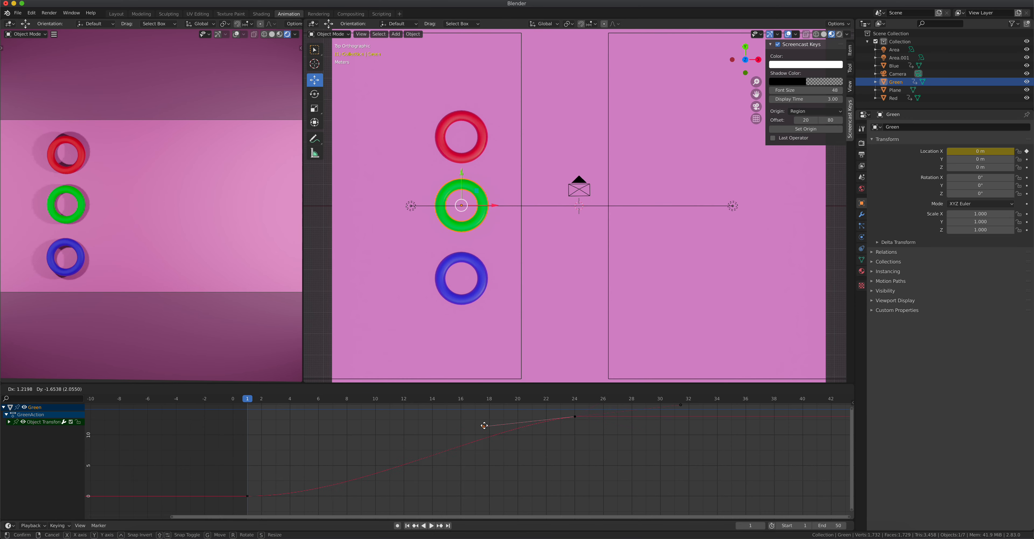
{"action": "key", "text": "Escape"}
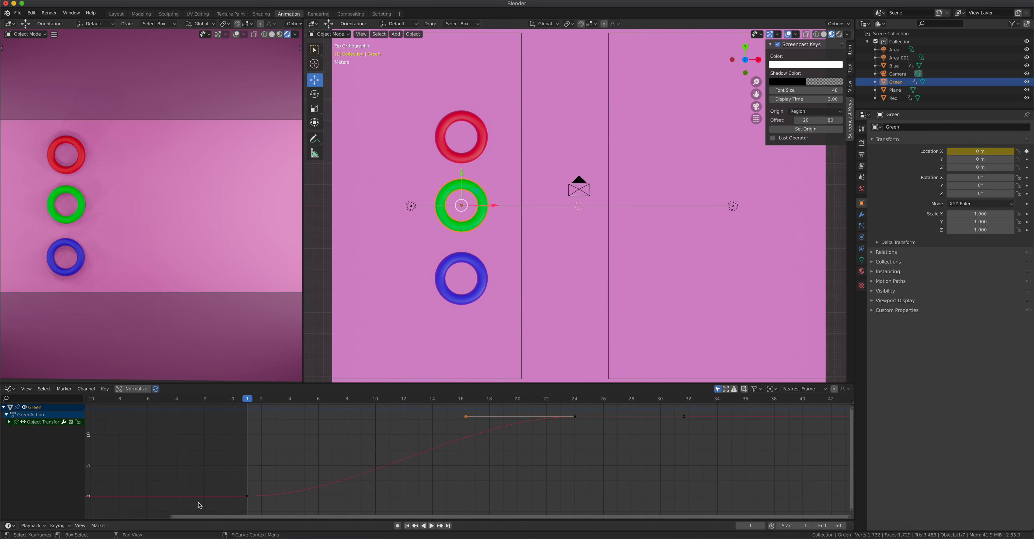
Step: Select the green curve's frame 1 keyframe and try to move its outgoing handle
{"action": "left_click", "coordinate": [248, 496]}
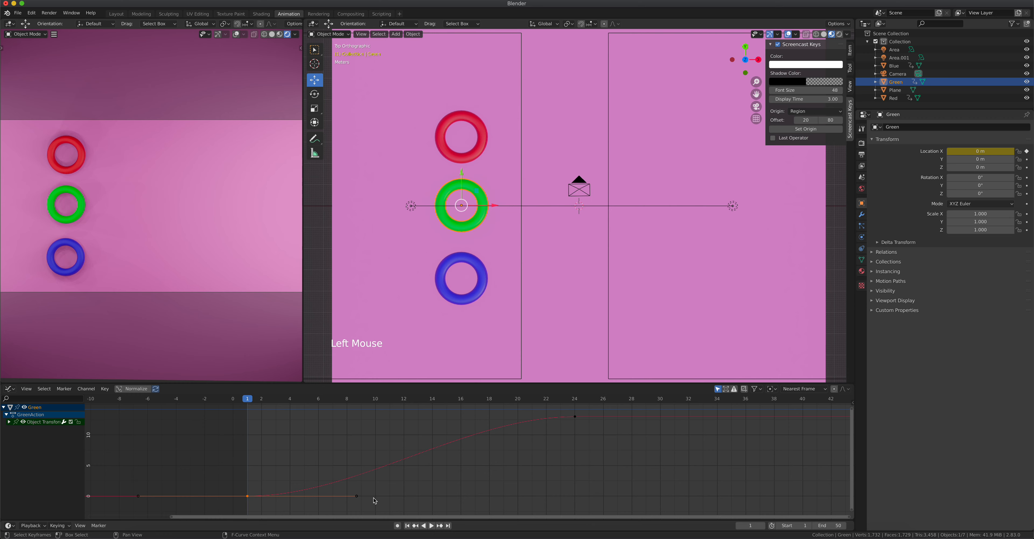
{"action": "left_click", "coordinate": [357, 496]}
{"action": "key", "text": "g"}
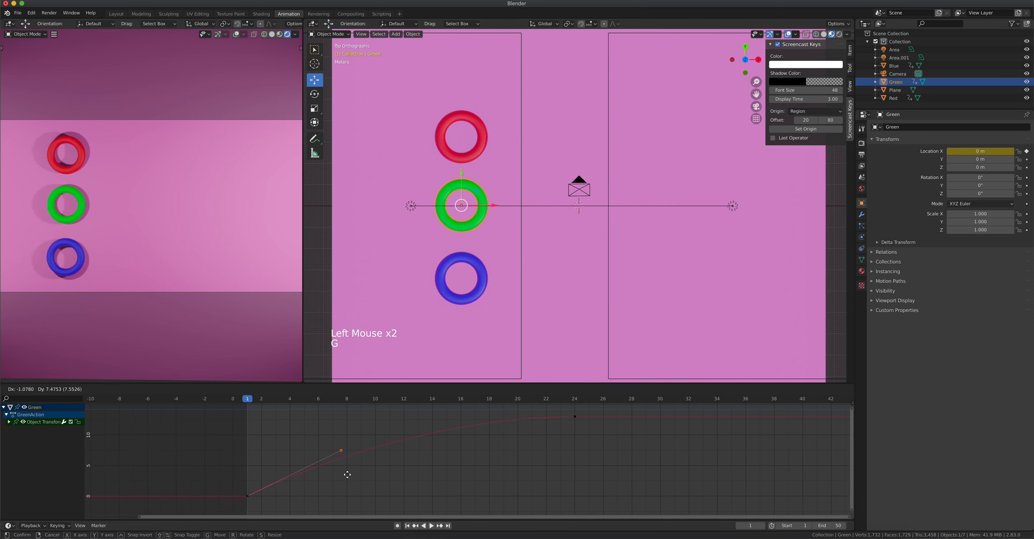
{"action": "right_click", "coordinate": [338, 454]}
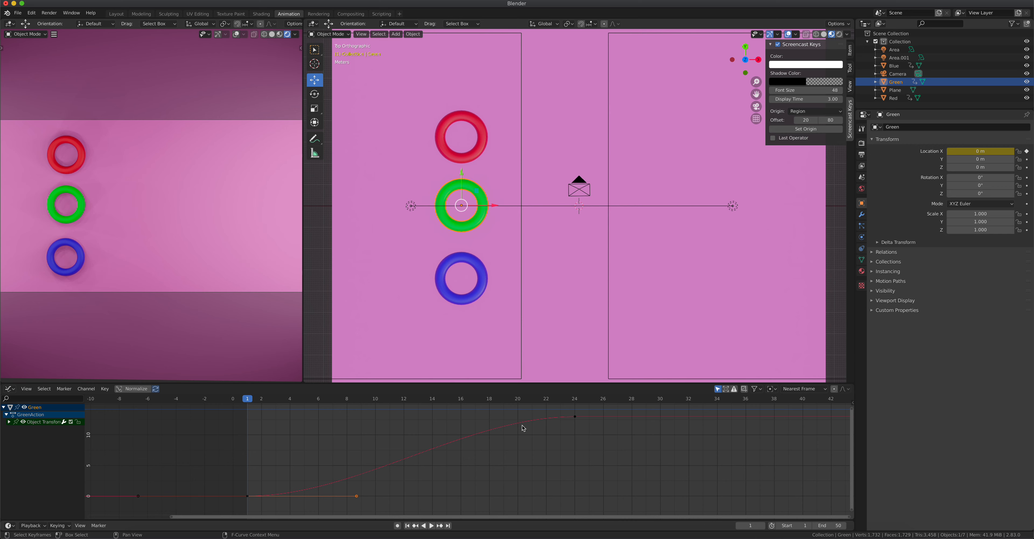
Step: Change the handle type of the green curve's frame 24 keyframe and try to move its outgoing handle
{"action": "left_click", "coordinate": [575, 417]}
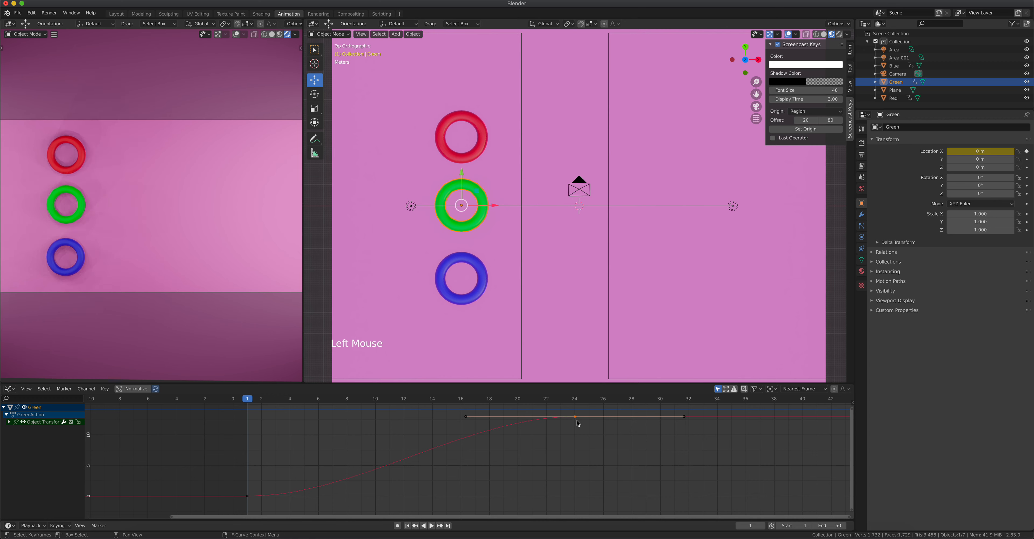
{"action": "right_click", "coordinate": [578, 419]}
{"action": "mouse_move", "coordinate": [578, 421]}
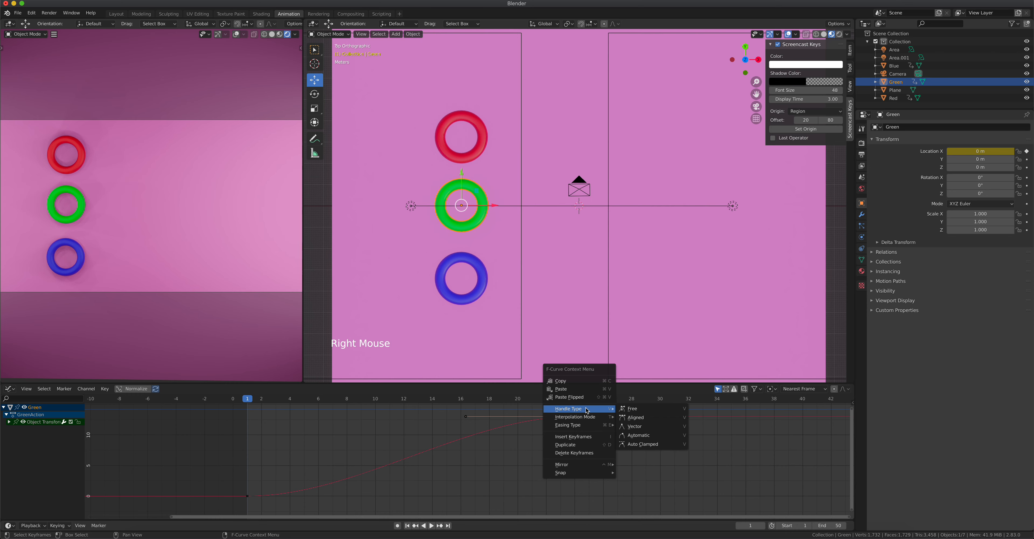
{"action": "left_click", "coordinate": [636, 413]}
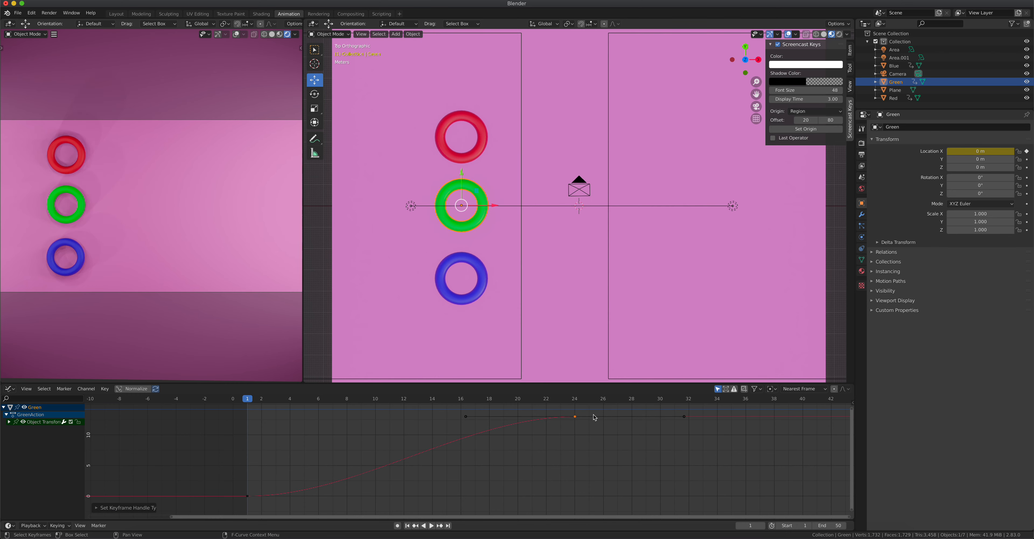
{"action": "left_click", "coordinate": [684, 416]}
{"action": "key", "text": "g"}
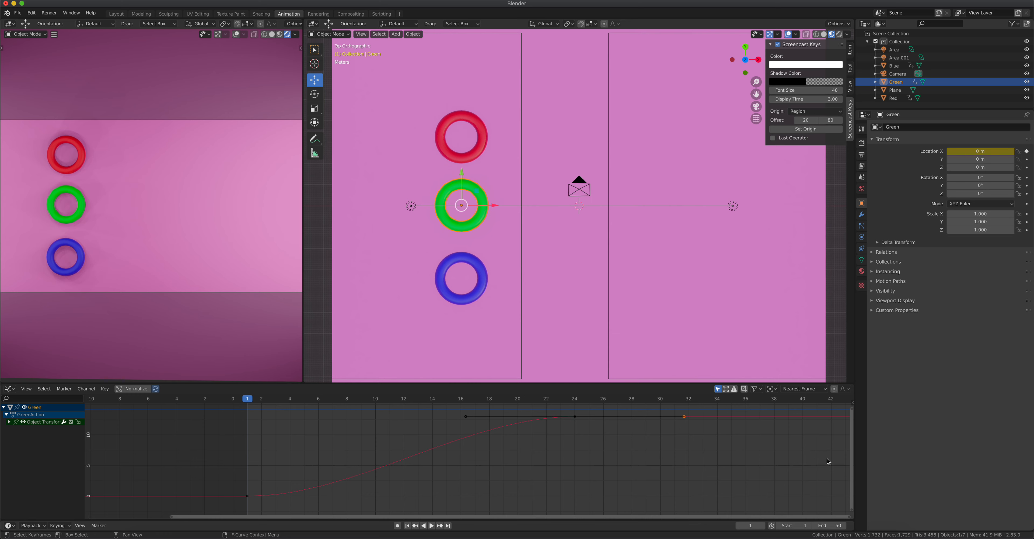
Step: Set the green curve's frame 24 keyframe to the Automatic handle type and try to move its incoming handle
{"action": "left_click", "coordinate": [576, 419]}
{"action": "right_click", "coordinate": [576, 419]}
{"action": "mouse_move", "coordinate": [583, 418]}
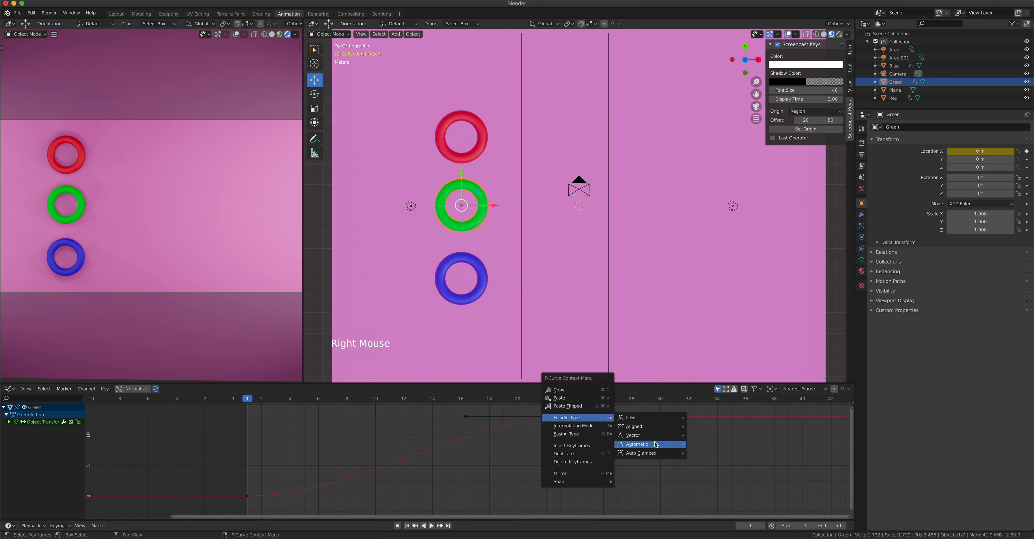
{"action": "left_click", "coordinate": [638, 443]}
{"action": "left_click", "coordinate": [467, 416]}
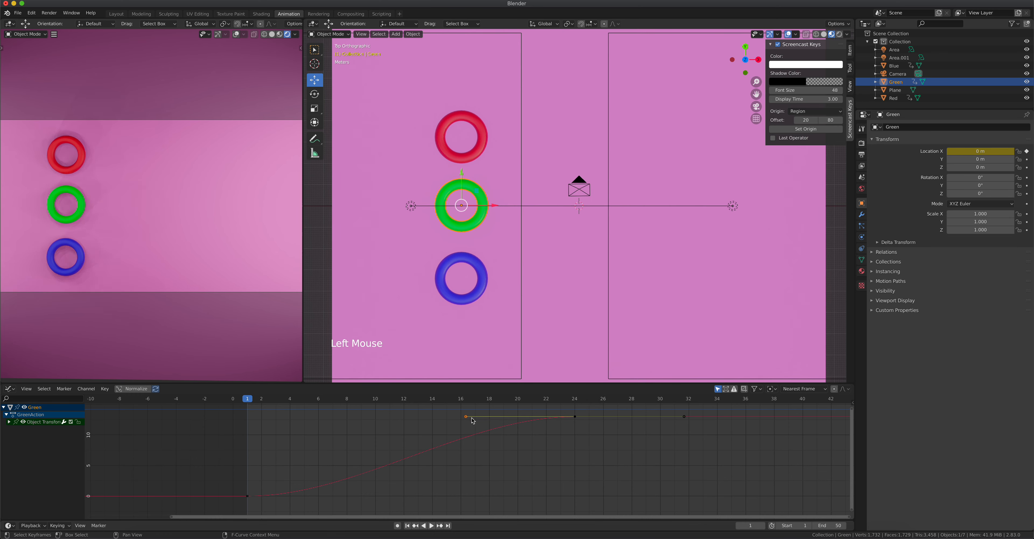
{"action": "key", "text": "g"}
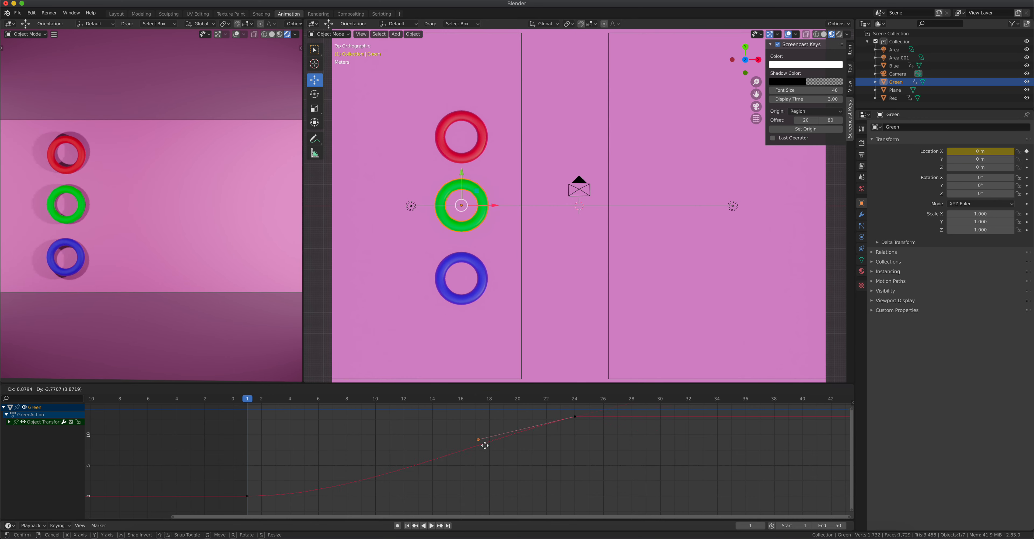
{"action": "right_click", "coordinate": [522, 434]}
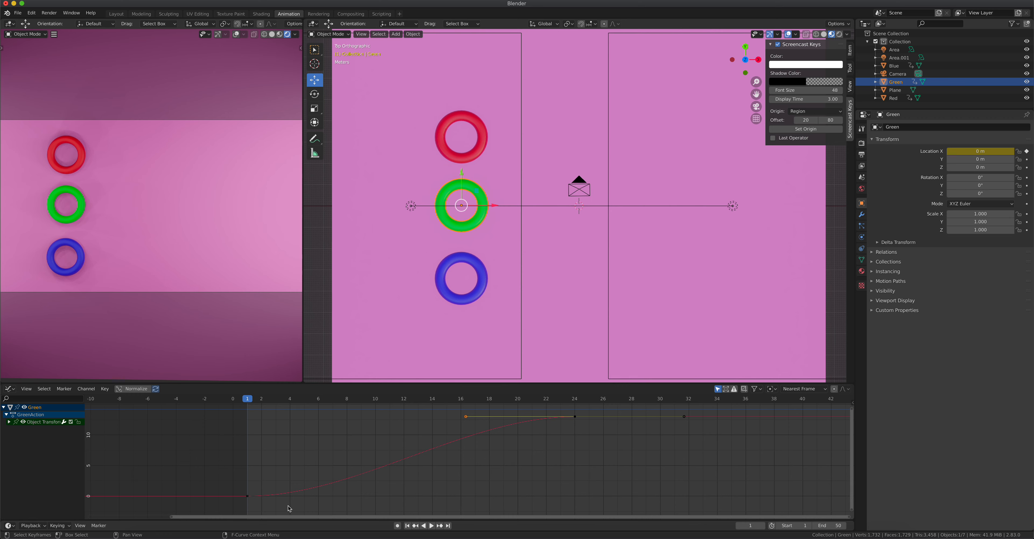
Step: Move the outgoing handle of the green curve's frame 1 keyframe straight above the keyframe, to a value of about 9 m
{"action": "left_click", "coordinate": [248, 496]}
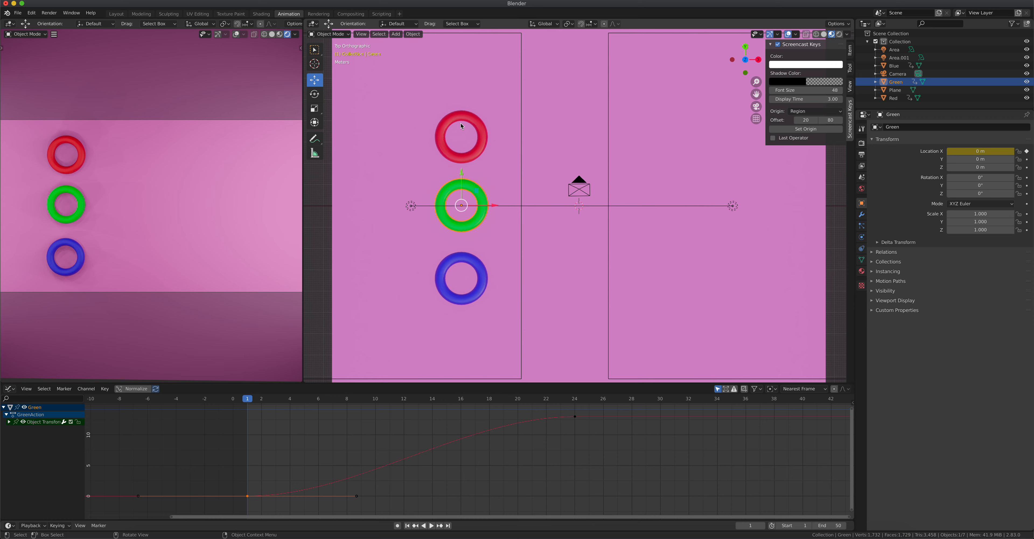
{"action": "left_click", "coordinate": [468, 122]}
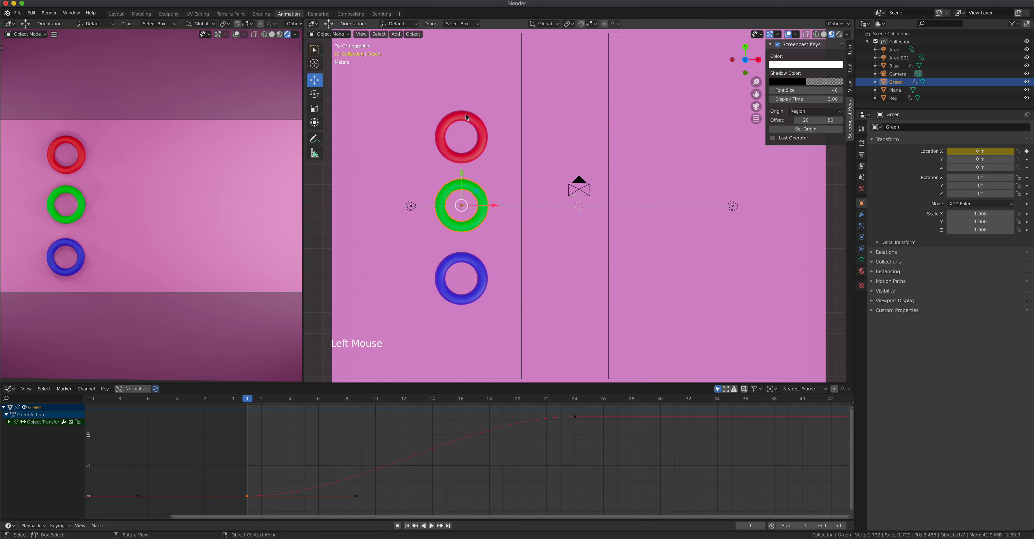
{"action": "left_click", "coordinate": [460, 186]}
{"action": "left_click", "coordinate": [460, 262]}
{"action": "left_click", "coordinate": [460, 185]}
{"action": "left_click", "coordinate": [358, 498]}
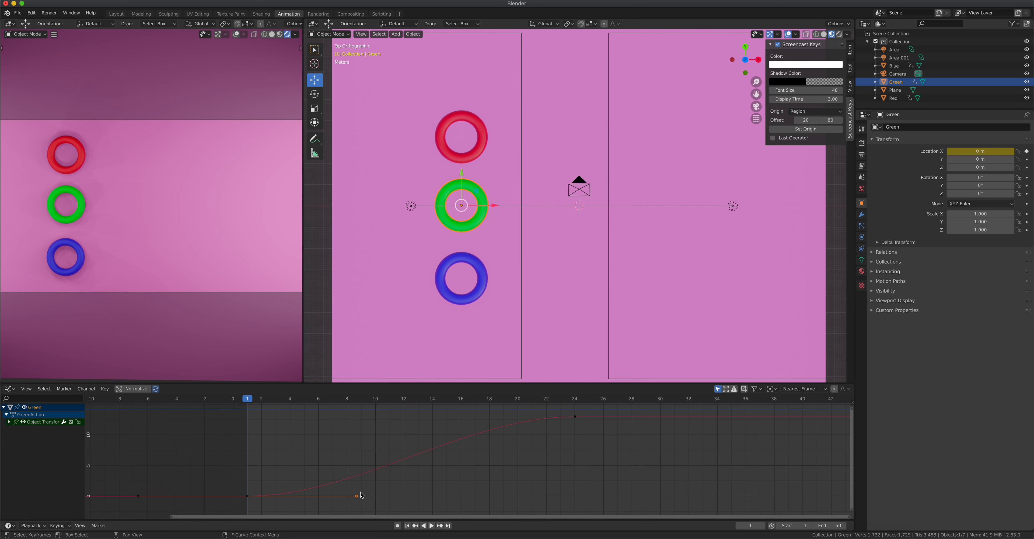
{"action": "left_click", "coordinate": [361, 499]}
{"action": "key", "text": "g"}
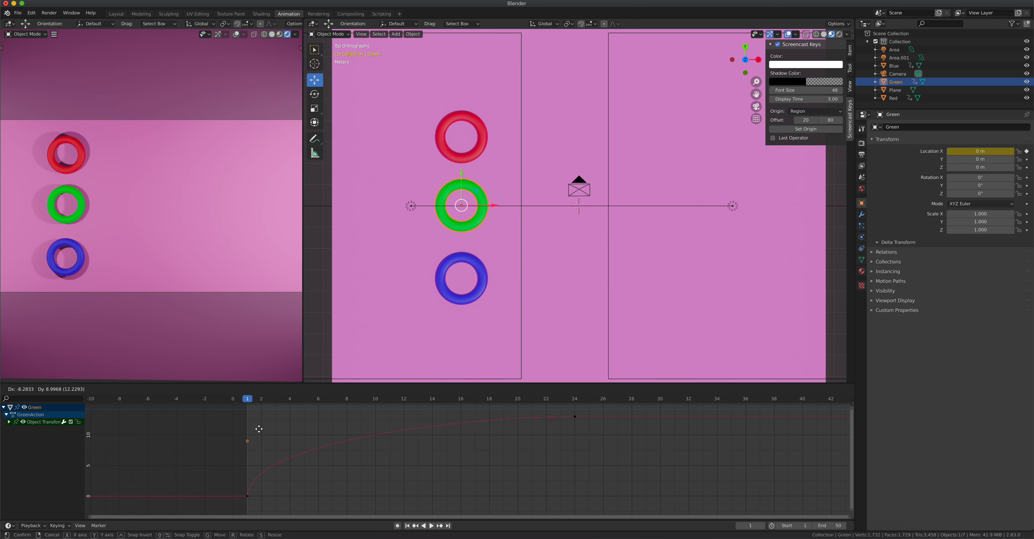
{"action": "left_click", "coordinate": [265, 442]}
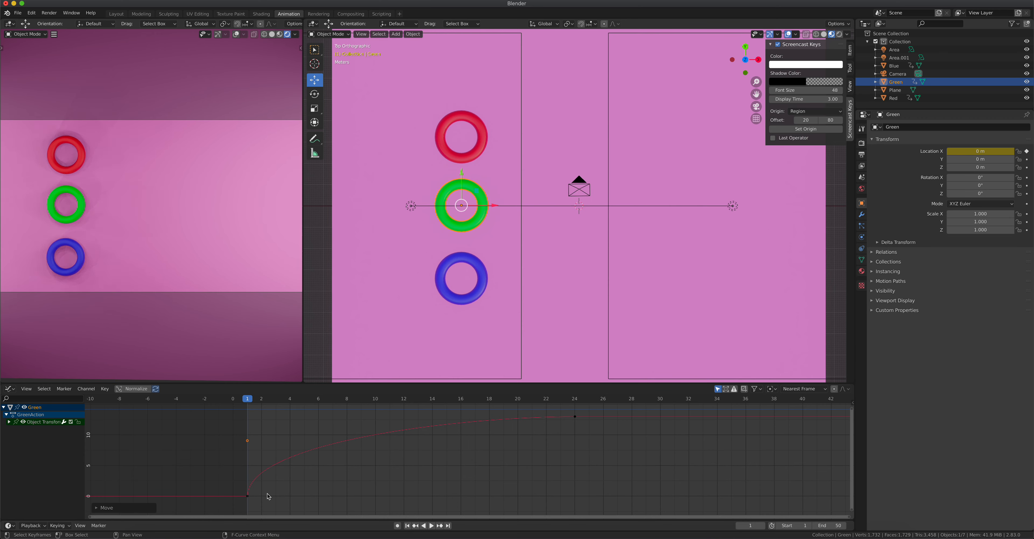
Step: Play the animation to compare the green torus's motion with the others, stop it and return to frame 1
{"action": "left_click", "coordinate": [431, 525]}
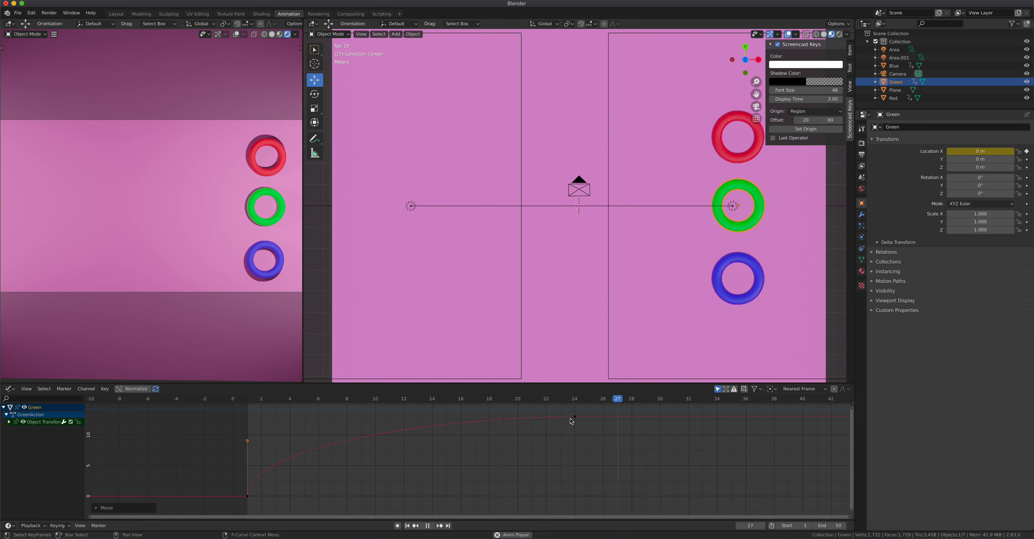
{"action": "left_click", "coordinate": [428, 526]}
{"action": "left_click_drag", "start_coordinate": [498, 398], "coordinate": [247, 408]}
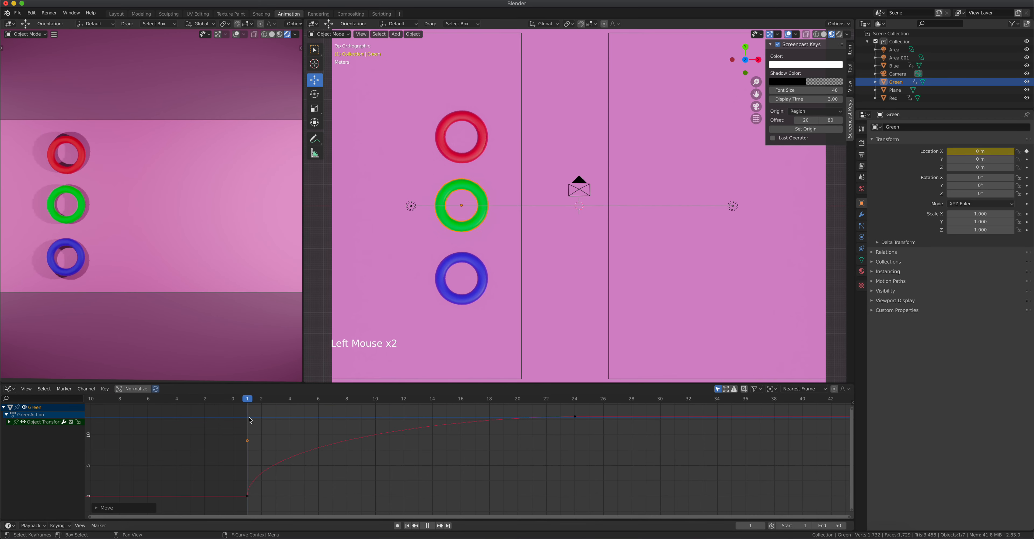
Step: Move the incoming handle of the blue curve's frame 24 keyframe straight below the keyframe, to about 3.5 m, and play the animation
{"action": "left_click", "coordinate": [471, 262]}
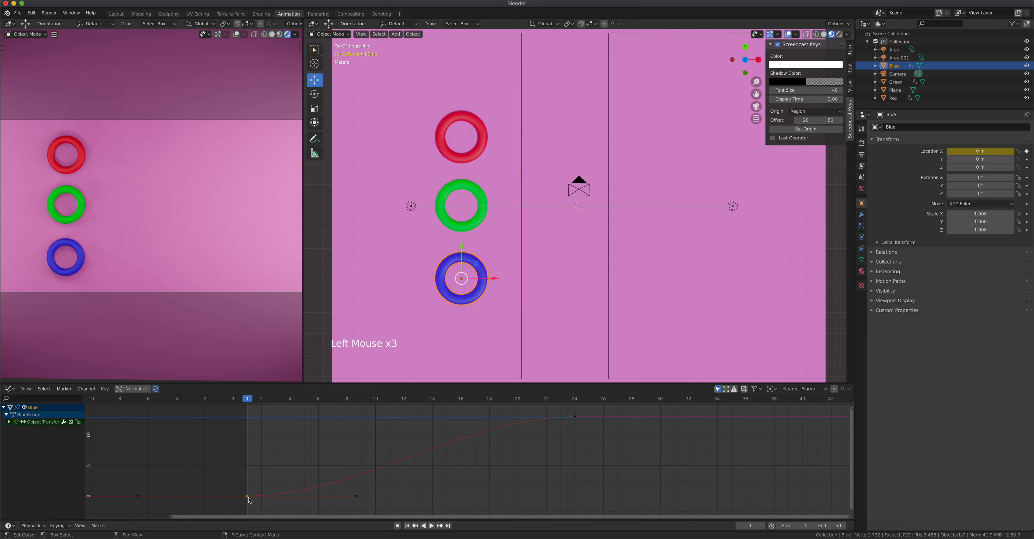
{"action": "left_click", "coordinate": [576, 418]}
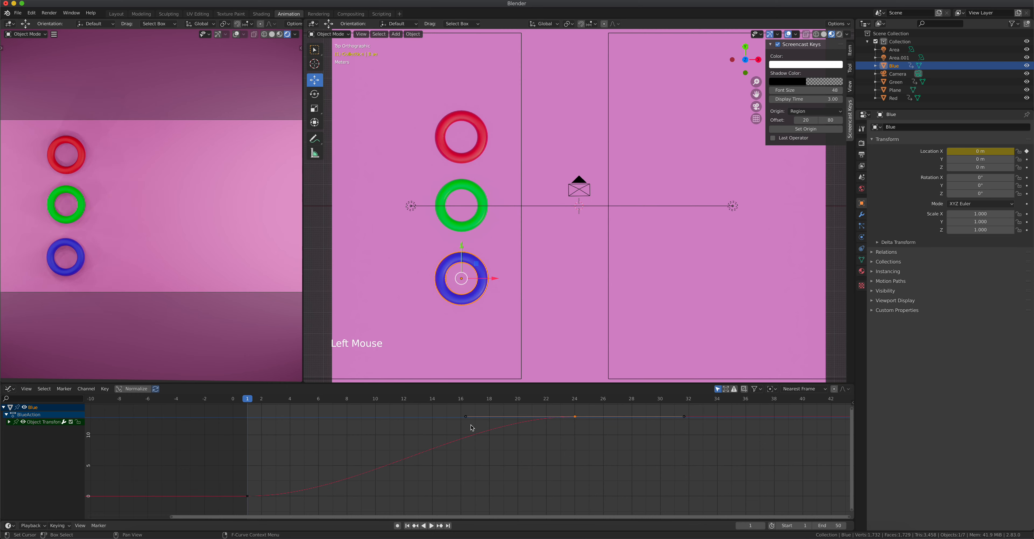
{"action": "left_click", "coordinate": [467, 417]}
{"action": "key", "text": "g"}
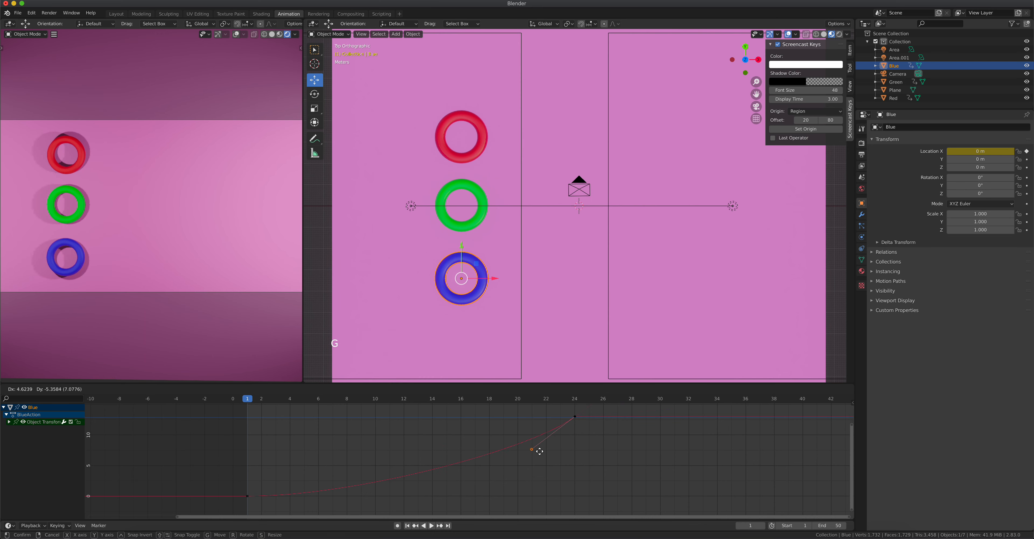
{"action": "left_click", "coordinate": [582, 474]}
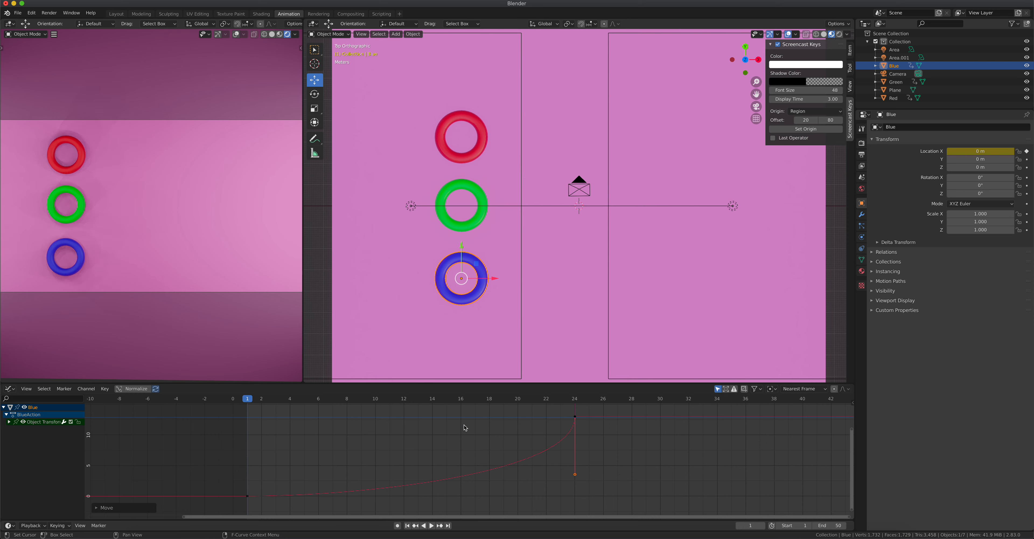
{"action": "left_click", "coordinate": [432, 525]}
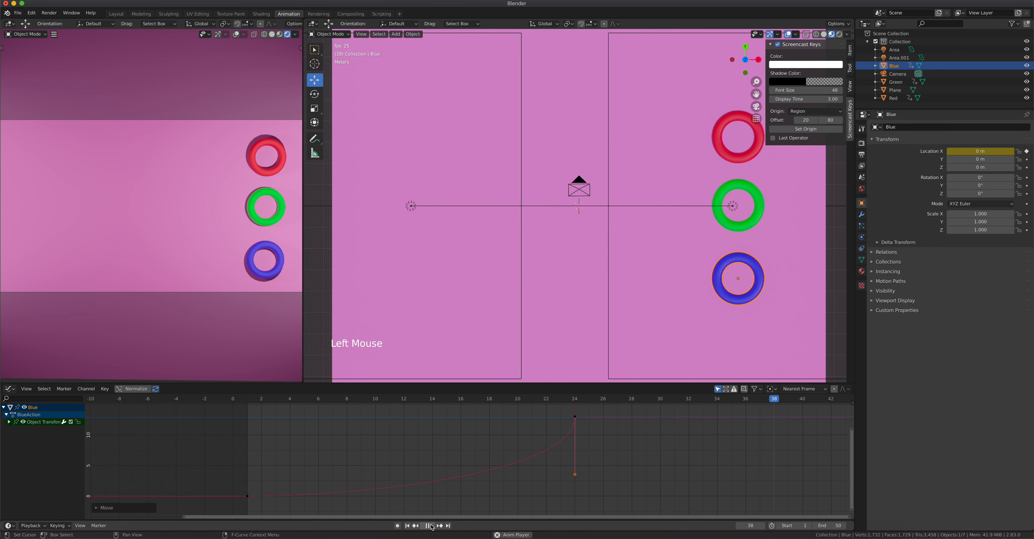